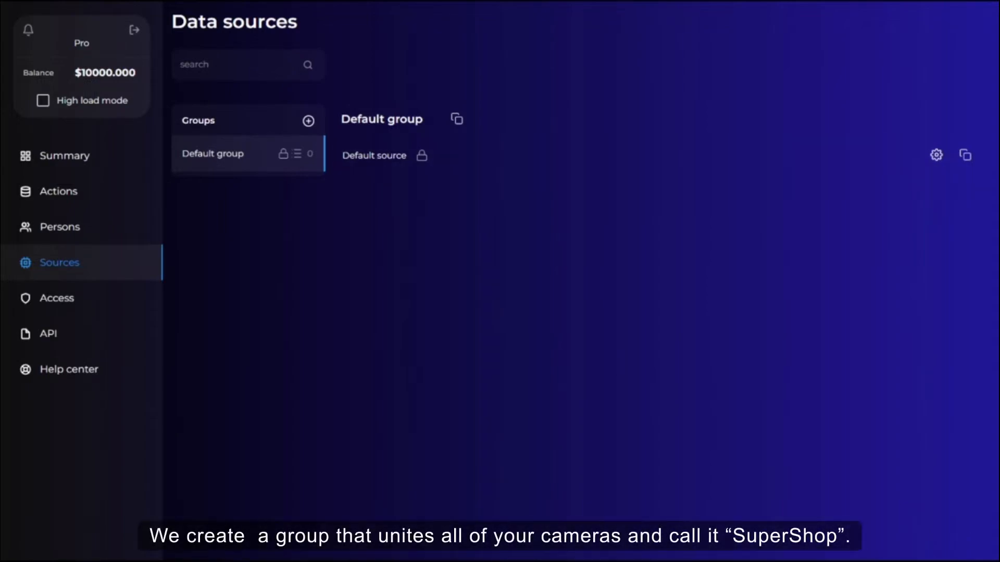
# Create a new source group named Supershop.
pyautogui.click(308, 120)
pyautogui.click(906, 71)
pyautogui.write('Supershop')
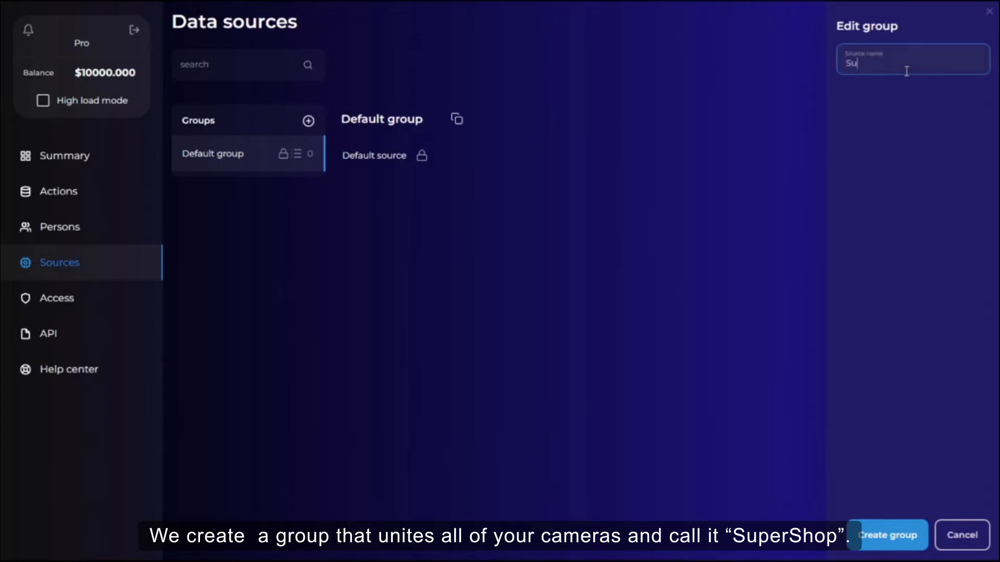
pyautogui.press('Return')
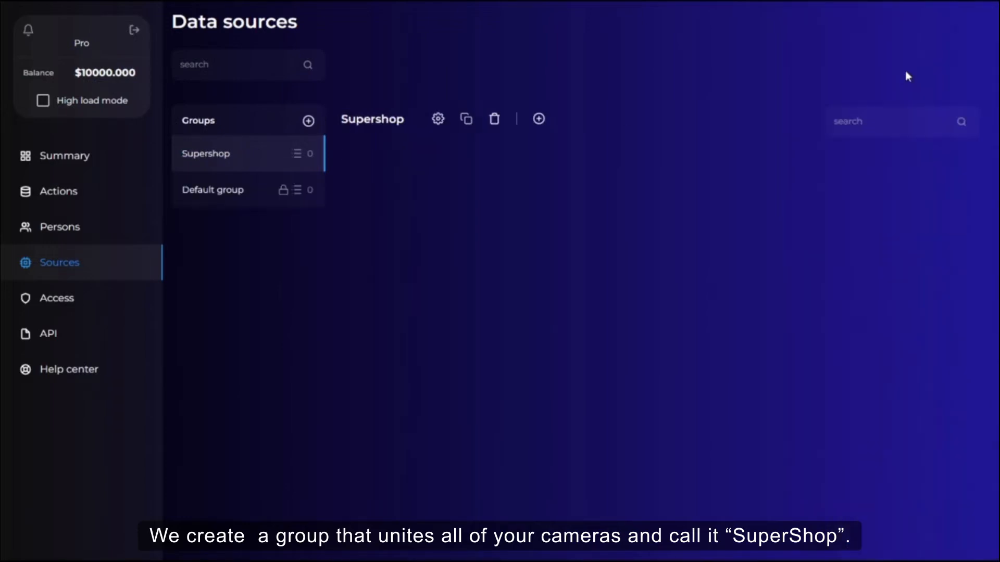
# Add a data source named Entrance to the Supershop group.
pyautogui.click(538, 120)
pyautogui.click(561, 63)
pyautogui.write('Entrance')
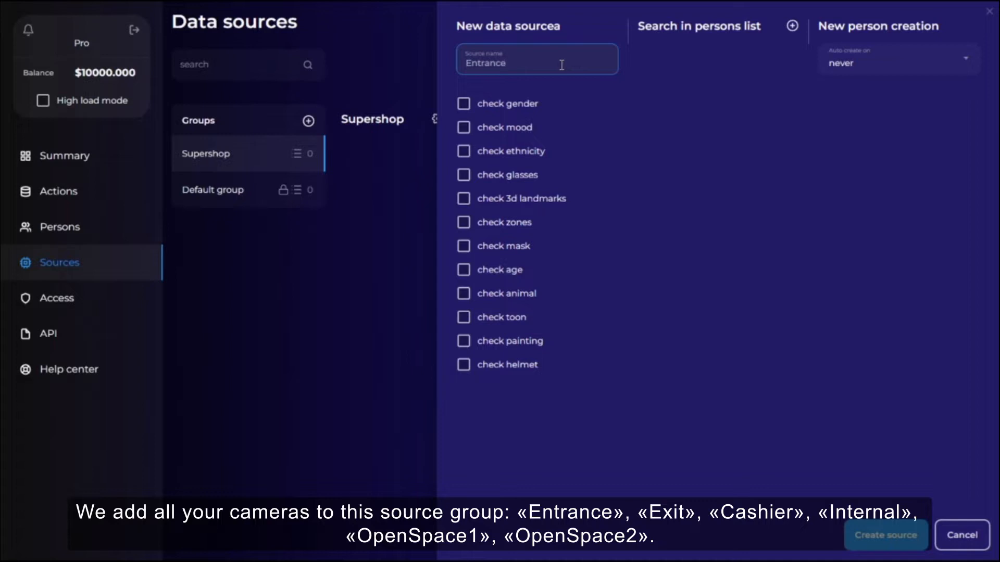
pyautogui.press('Return')
# Add a data source named Exit to the Supershop group.
pyautogui.click(539, 119)
pyautogui.click(544, 63)
pyautogui.write('Exit')
pyautogui.press('Return')
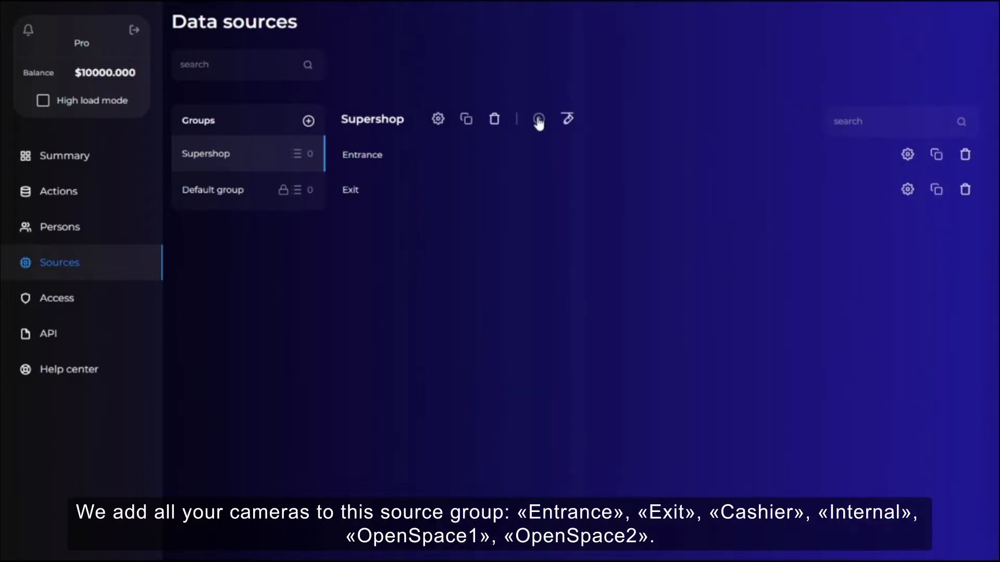
# Add a data source named Cashier to the Supershop group.
pyautogui.click(539, 117)
pyautogui.click(534, 68)
pyautogui.write('Cas')
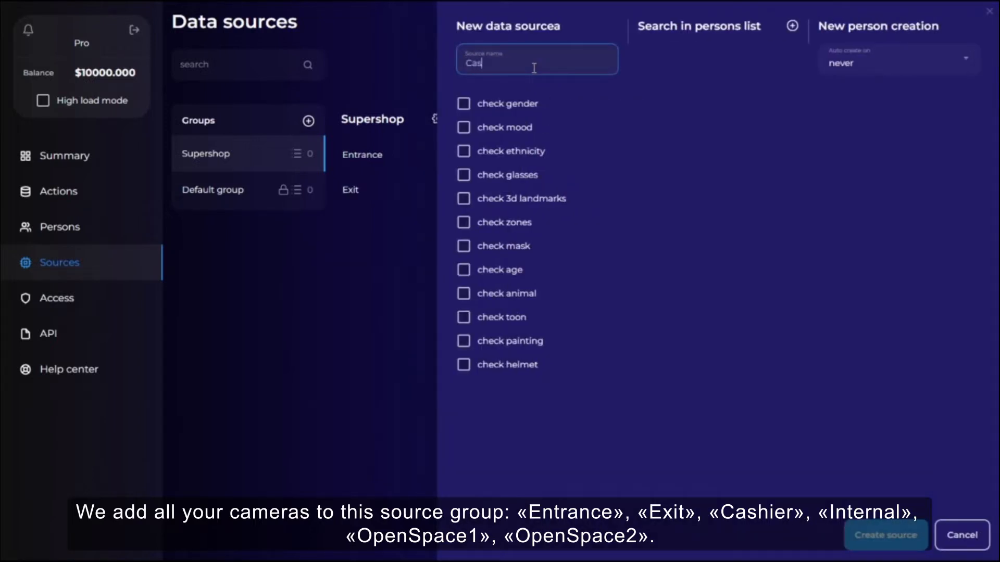
pyautogui.write('hier')
pyautogui.press('Return')
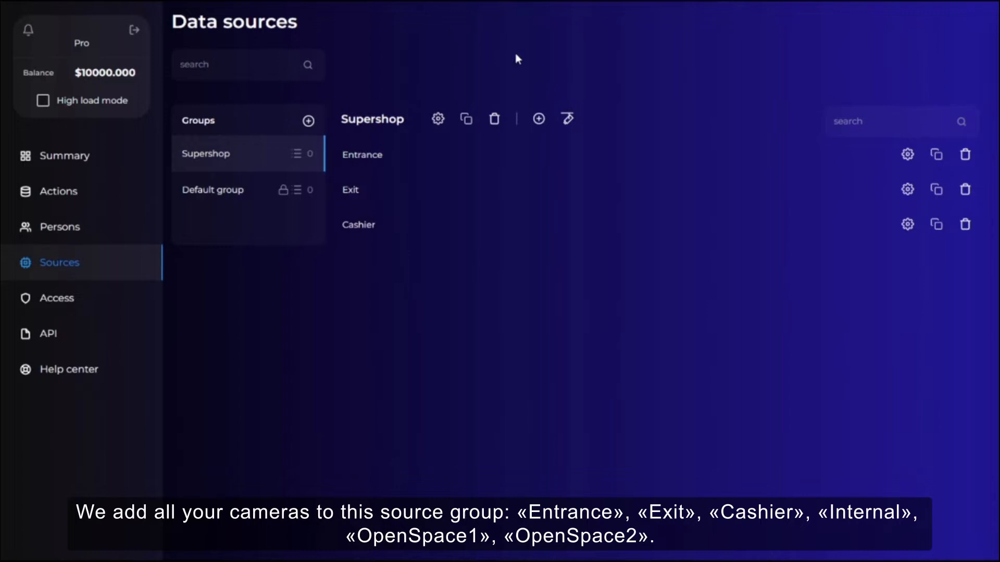
# Add a data source named Internal to the Supershop group.
pyautogui.click(538, 119)
pyautogui.click(531, 61)
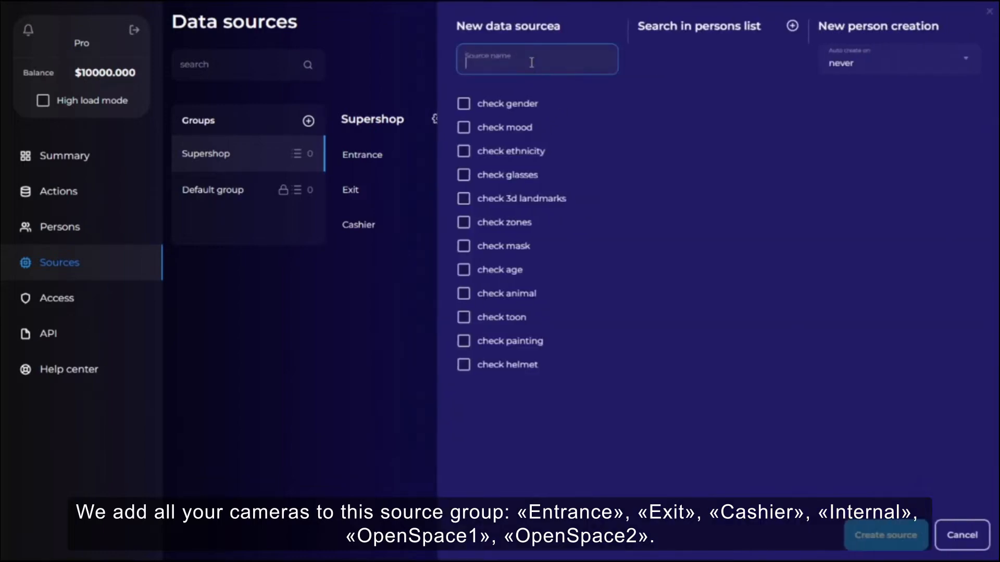
pyautogui.write('Internal')
pyautogui.press('Return')
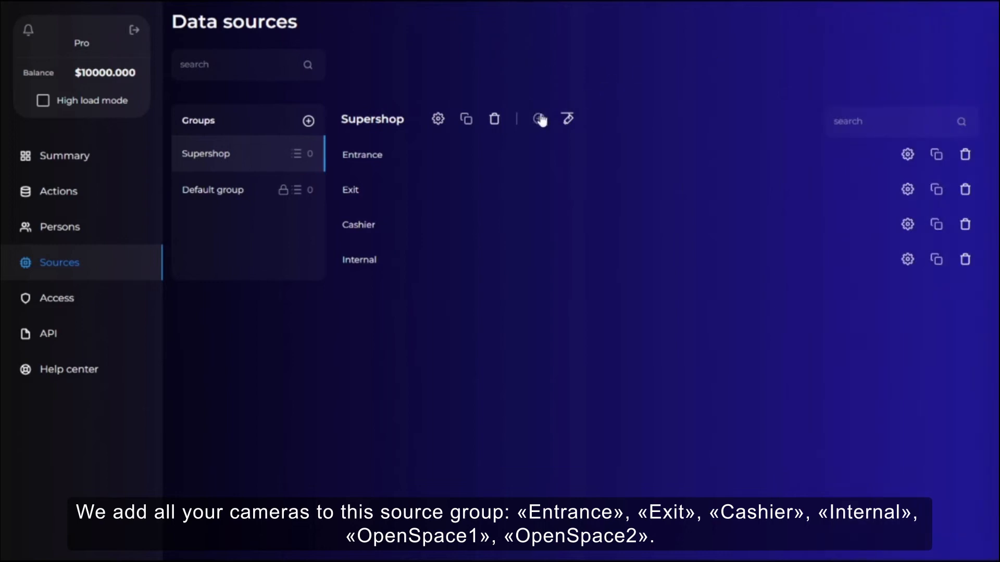
# Add a data source named Openspace 1 to the Supershop group.
pyautogui.click(539, 119)
pyautogui.click(539, 63)
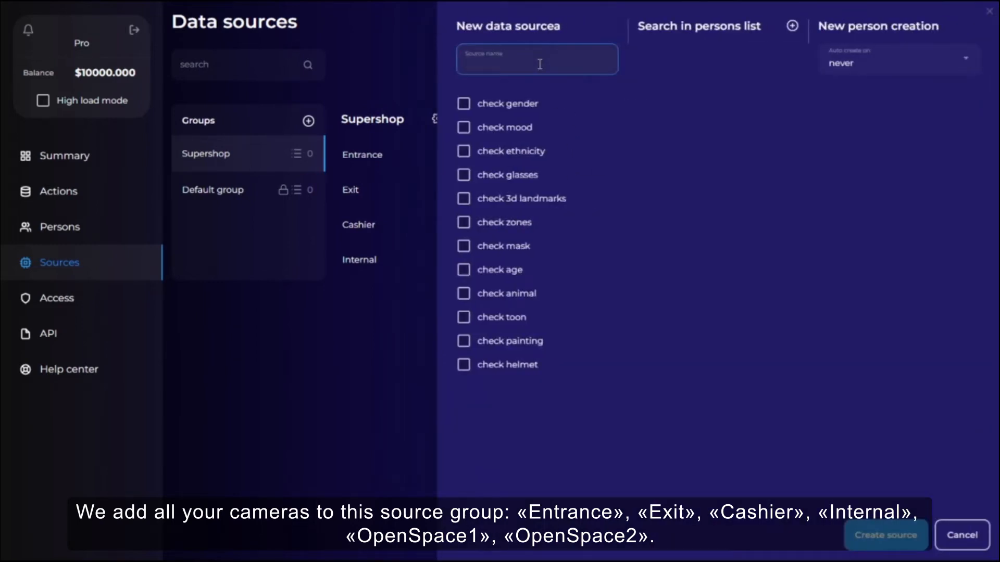
pyautogui.write('Openspace 1')
pyautogui.press('Return')
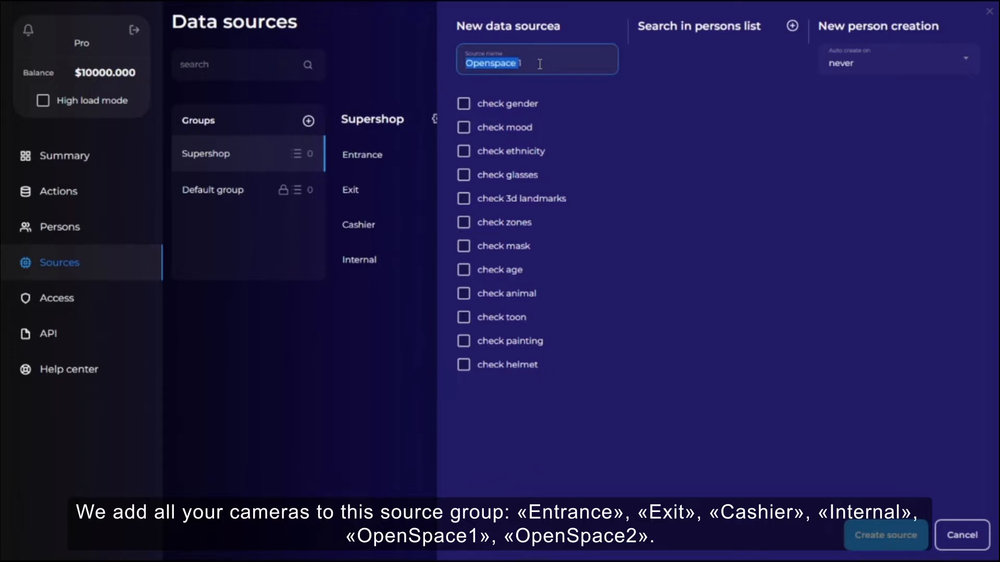
# Add a data source named Openspace 2 to the Supershop group.
pyautogui.click(539, 119)
pyautogui.click(576, 63)
pyautogui.write('Openspace 2')
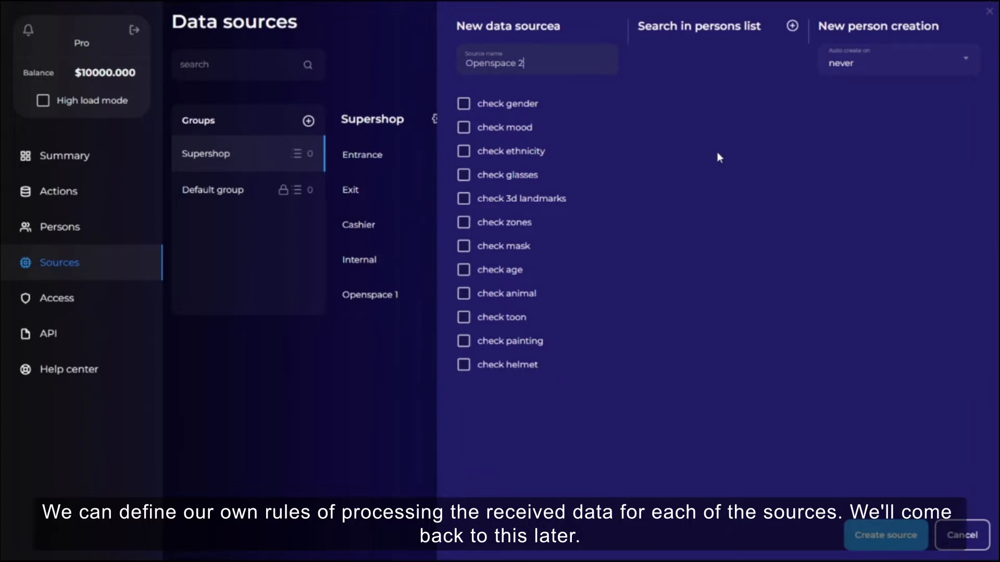
pyautogui.click(885, 536)
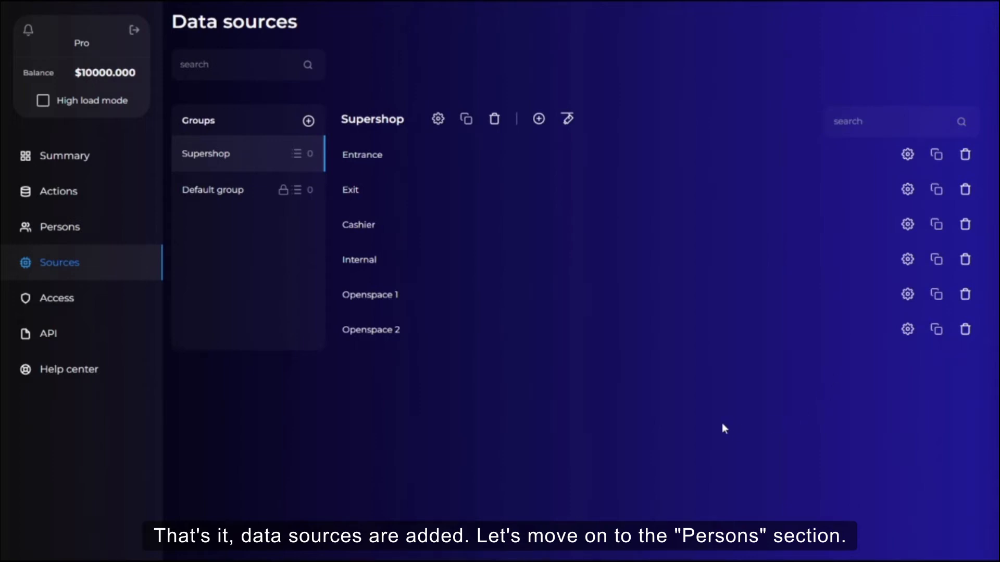
# Open the Persons section and look through the available persons lists.
pyautogui.click(41, 232)
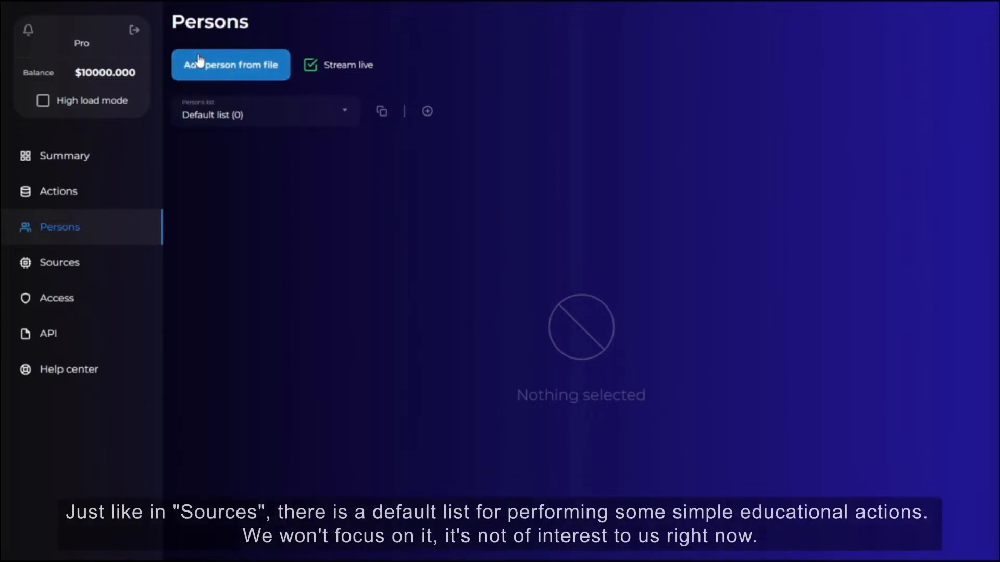
pyautogui.click(236, 123)
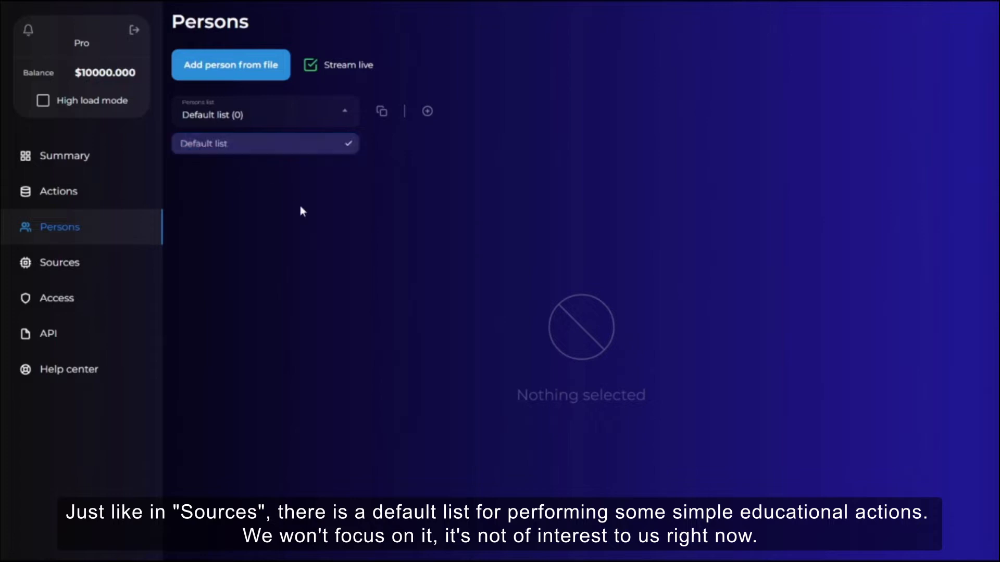
pyautogui.click(328, 242)
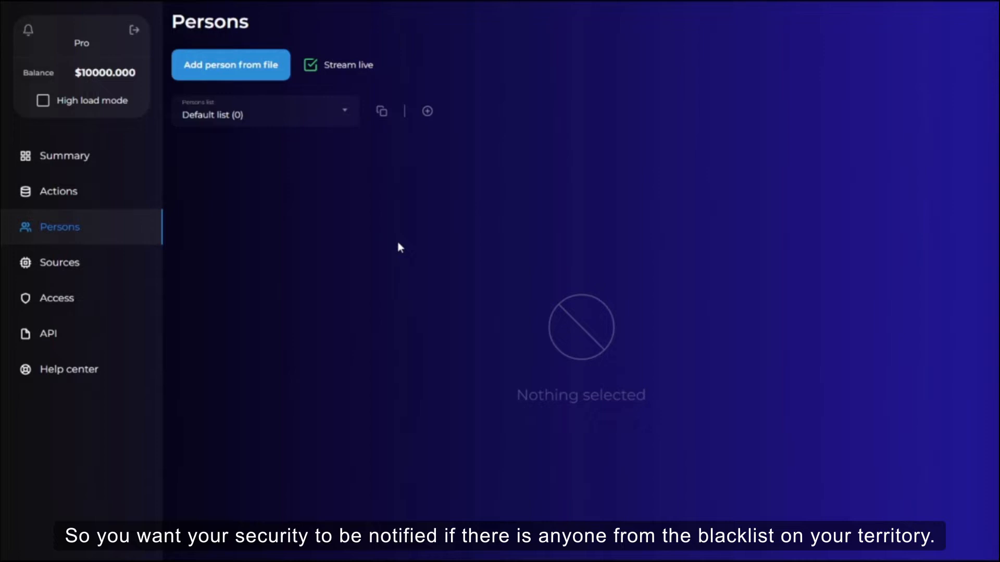
# Create a new persons list named Danger.
pyautogui.click(427, 111)
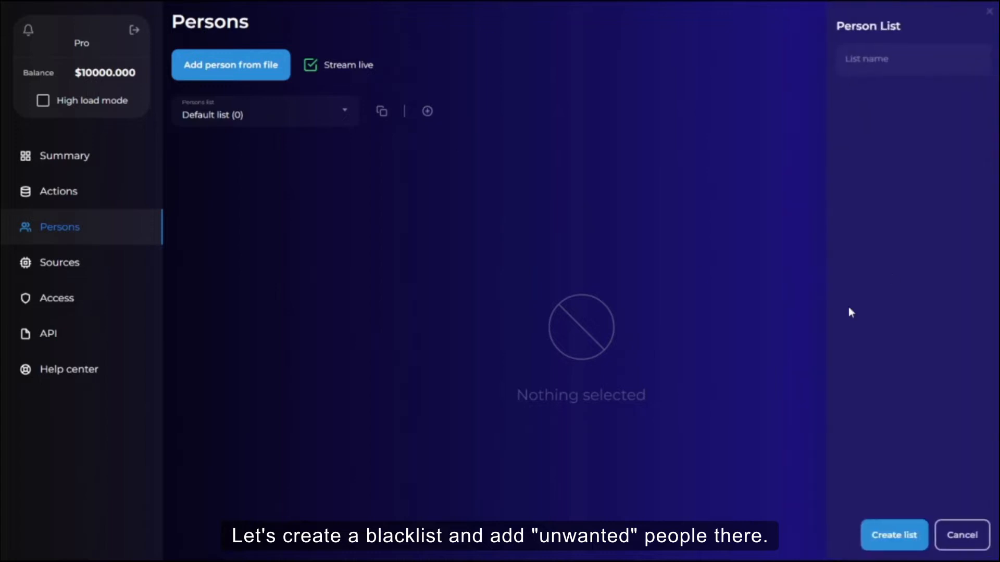
pyautogui.click(886, 62)
pyautogui.write('Danger')
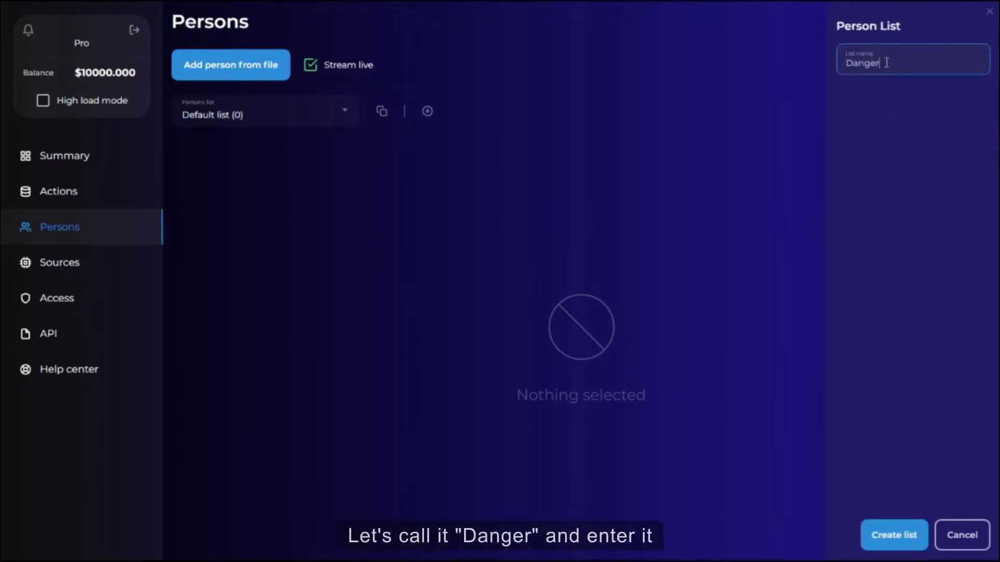
pyautogui.press('Return')
# Switch to the Danger list and add persons to it from an image file.
pyautogui.click(229, 121)
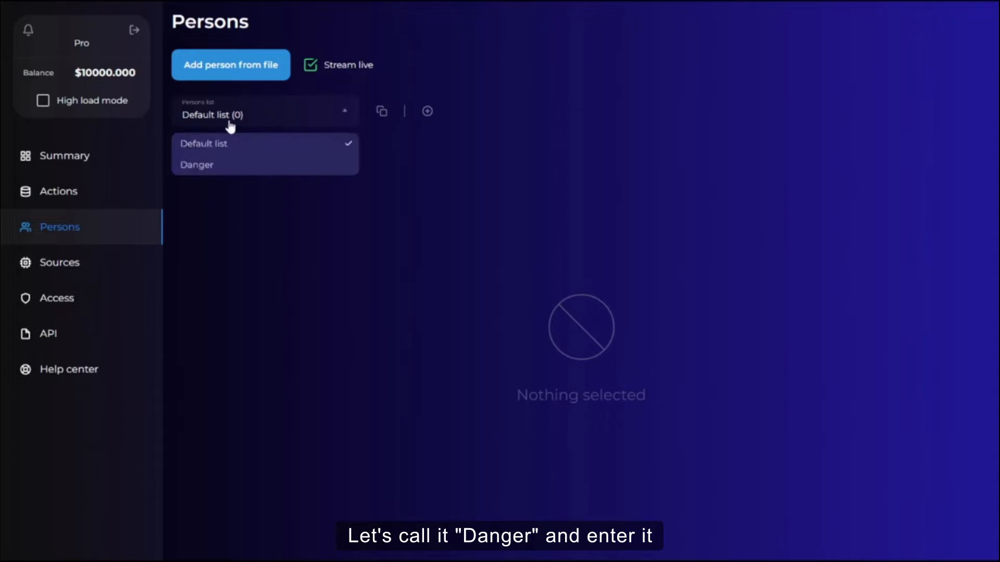
pyautogui.click(221, 164)
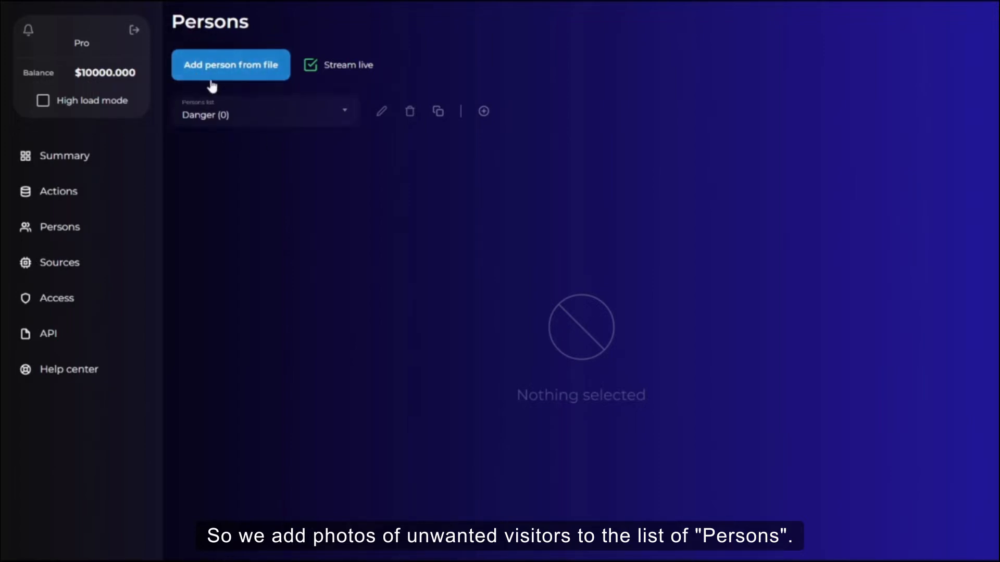
pyautogui.click(226, 73)
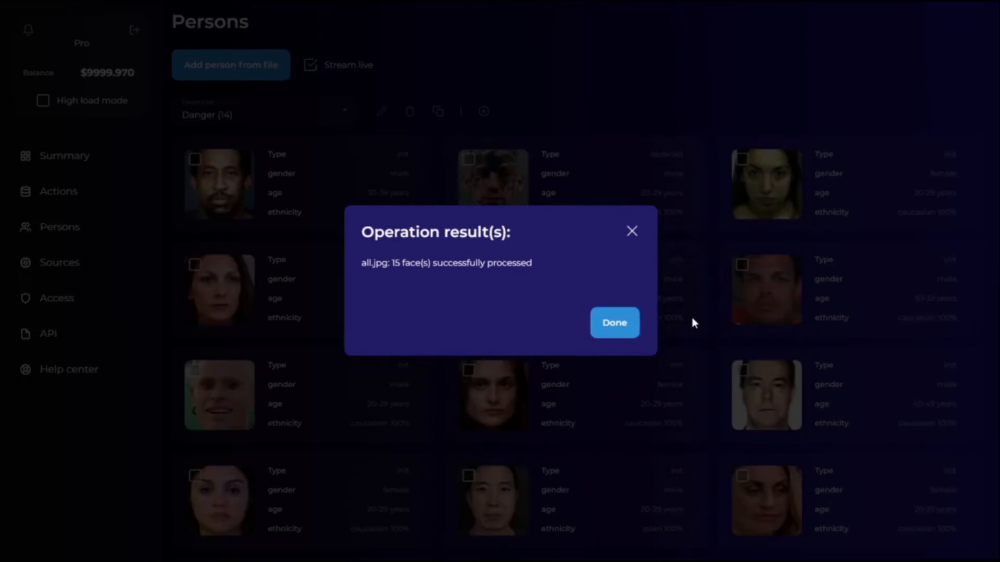
pyautogui.click(605, 321)
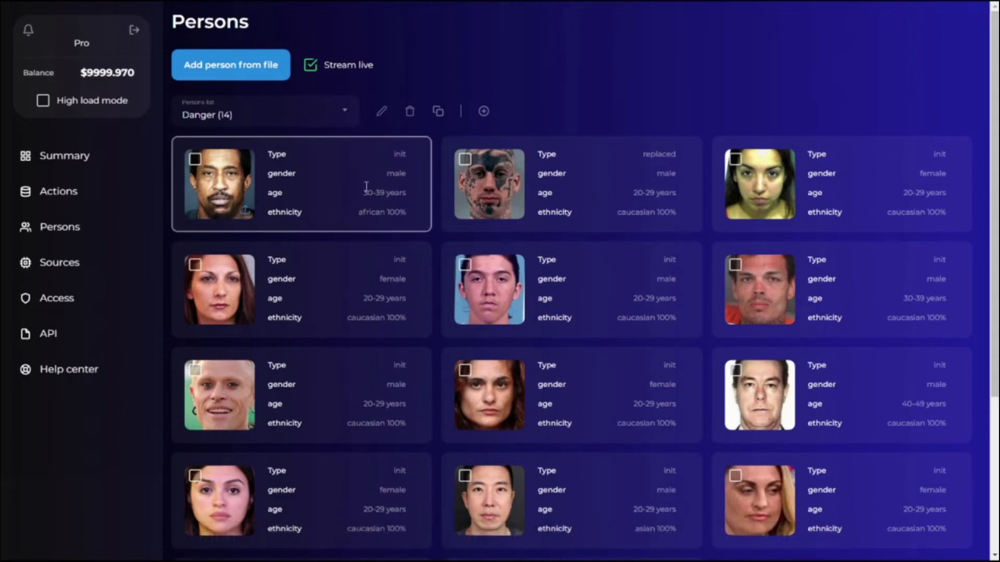
# Inspect the details of several persons in the Danger list.
pyautogui.click(348, 187)
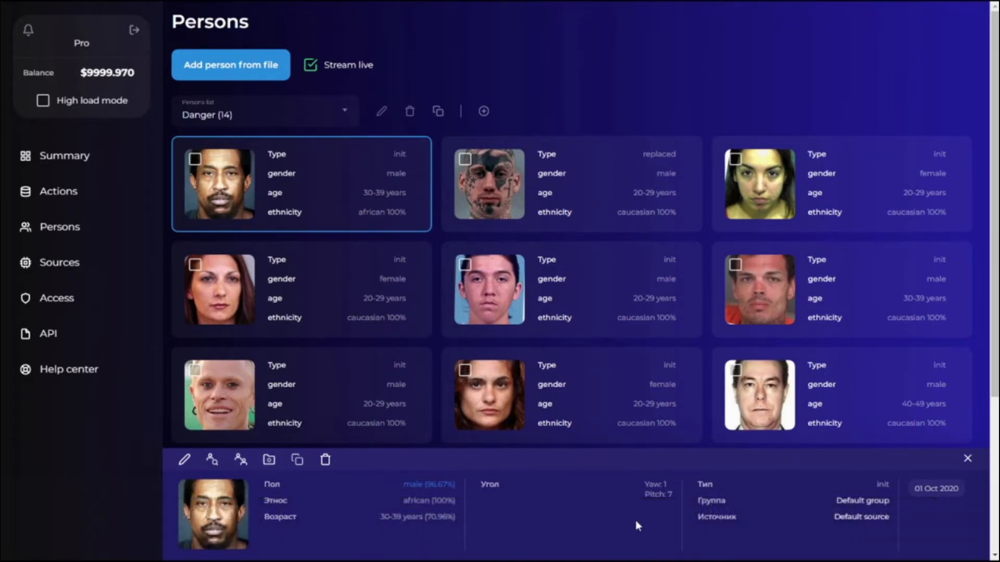
pyautogui.click(609, 195)
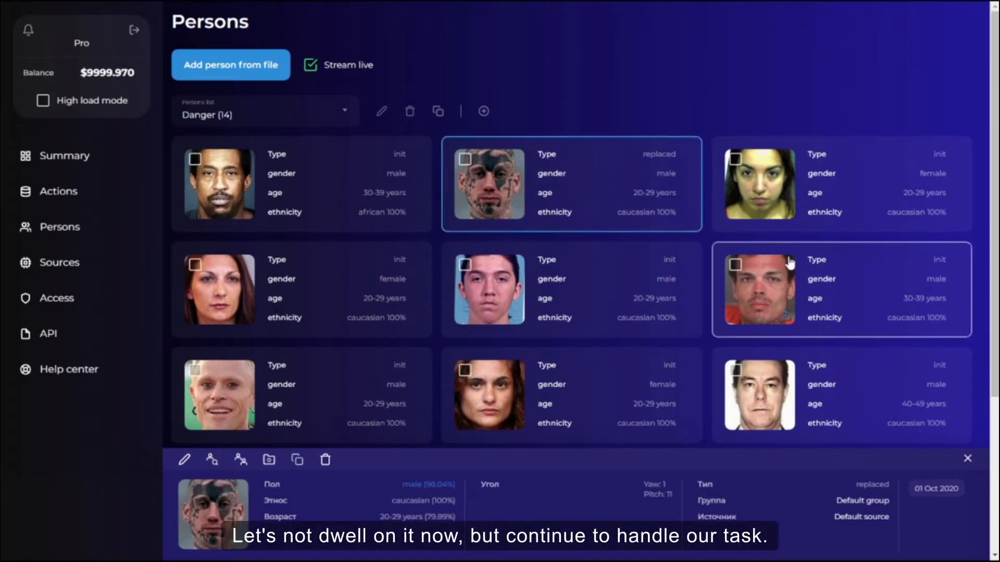
pyautogui.click(844, 189)
pyautogui.click(363, 298)
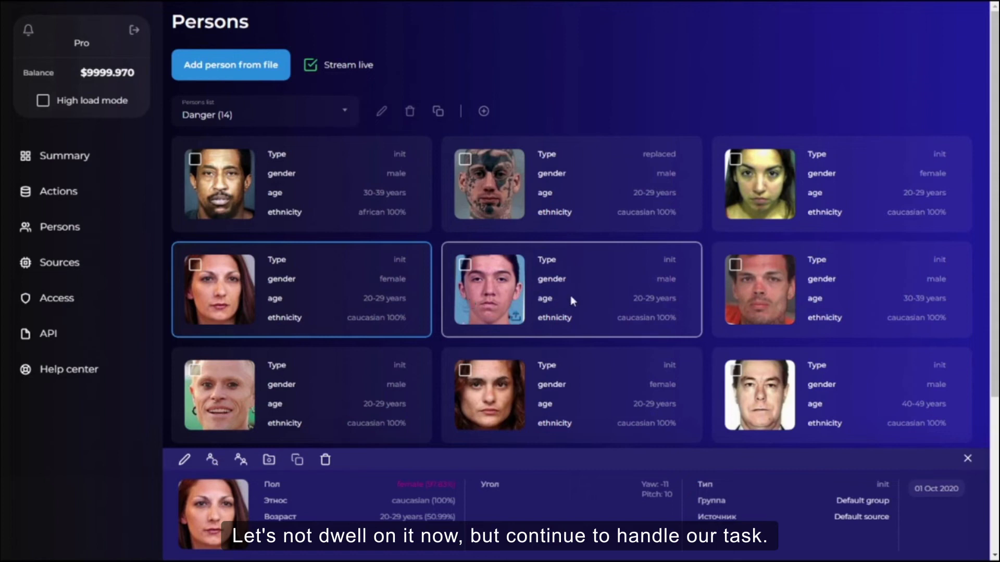
pyautogui.click(566, 102)
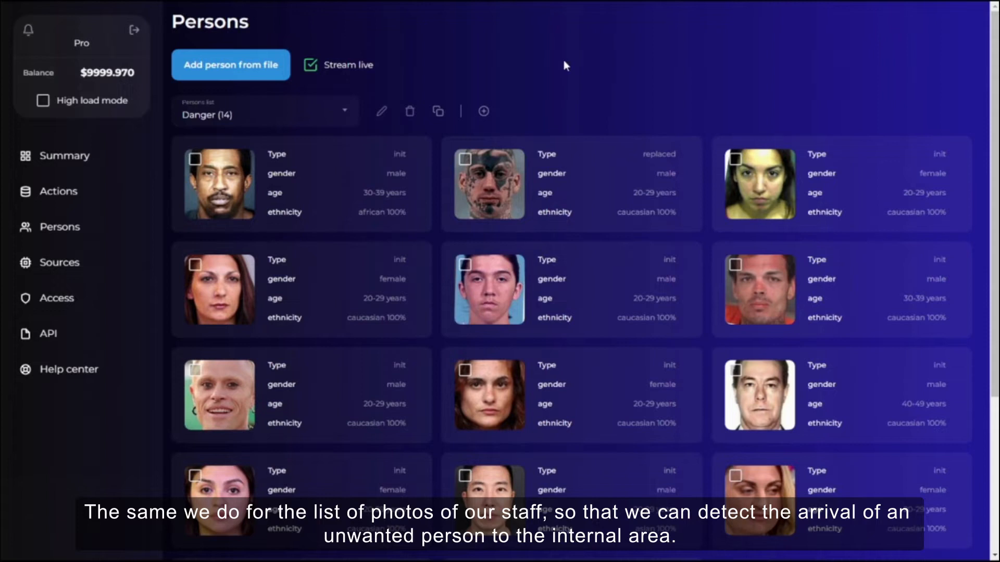
# Create a new persons list named Stuff.
pyautogui.click(483, 112)
pyautogui.click(880, 64)
pyautogui.write('St')
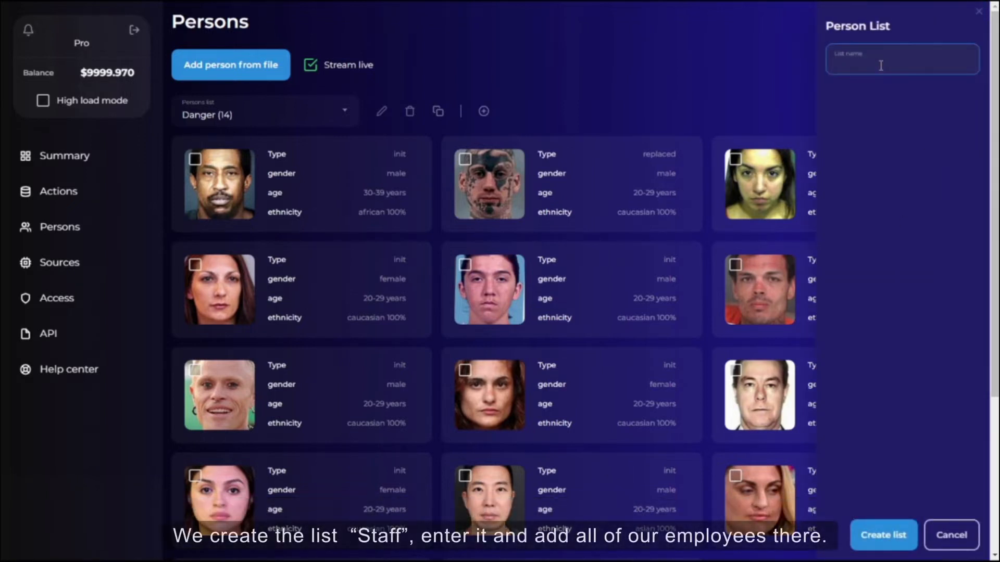
pyautogui.write('aff')
pyautogui.press('Return')
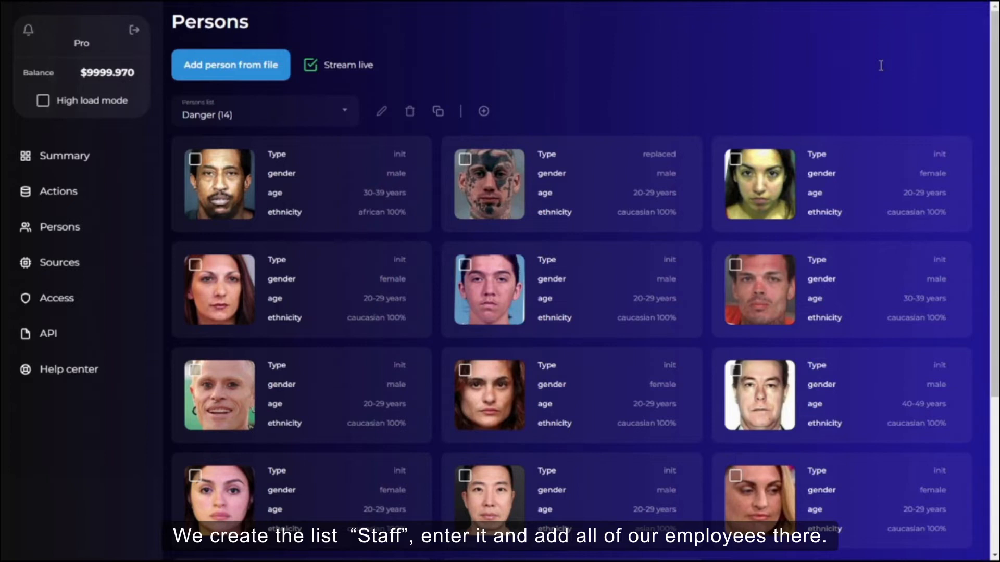
# Switch to the Stuff list and import the employees' photos into it.
pyautogui.click(219, 112)
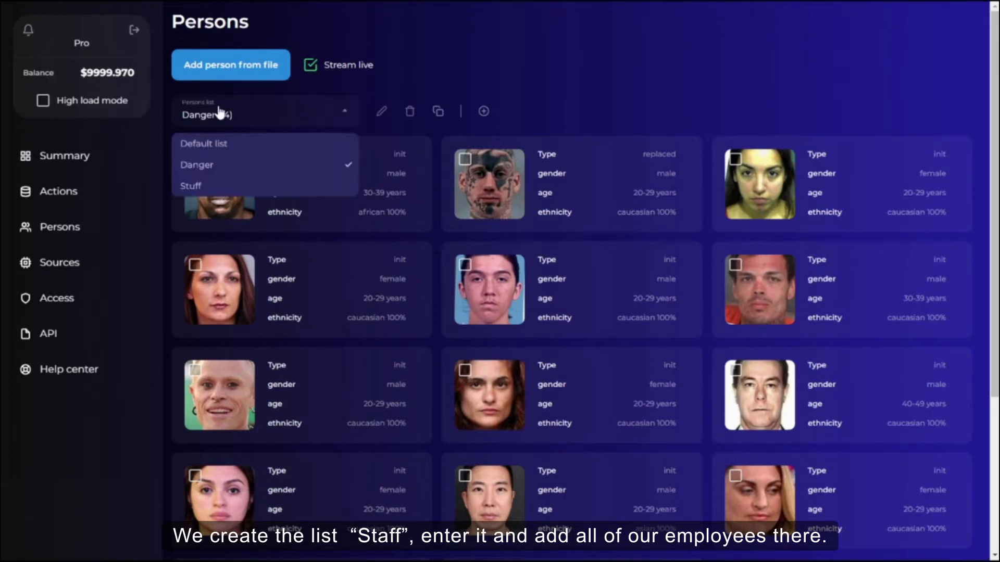
pyautogui.click(195, 185)
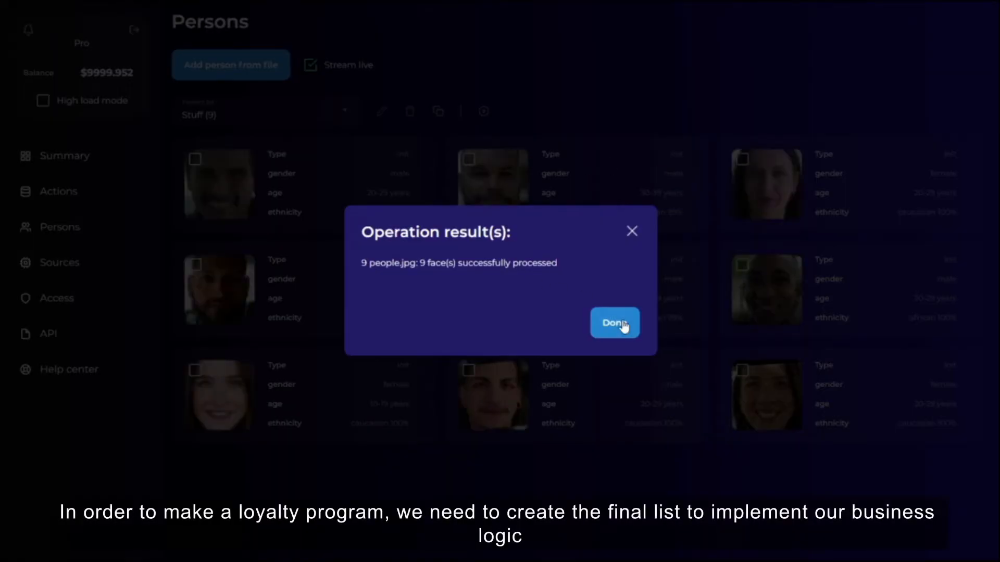
pyautogui.click(623, 325)
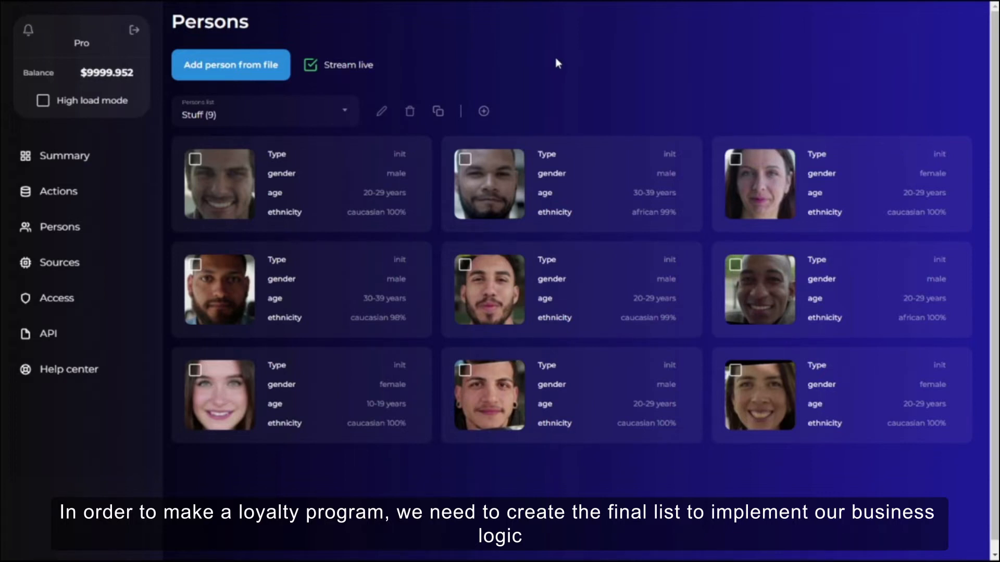
# Create a new persons list named Loyalty.
pyautogui.click(483, 112)
pyautogui.click(881, 61)
pyautogui.write('Loyalty')
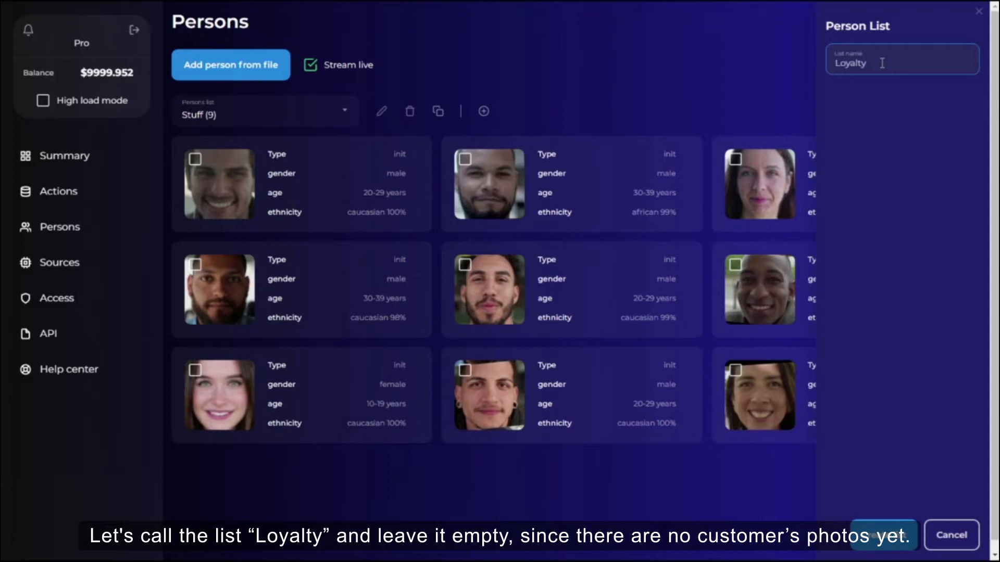
pyautogui.press('Return')
# Open the empty Loyalty list and return to the Stuff list.
pyautogui.click(336, 113)
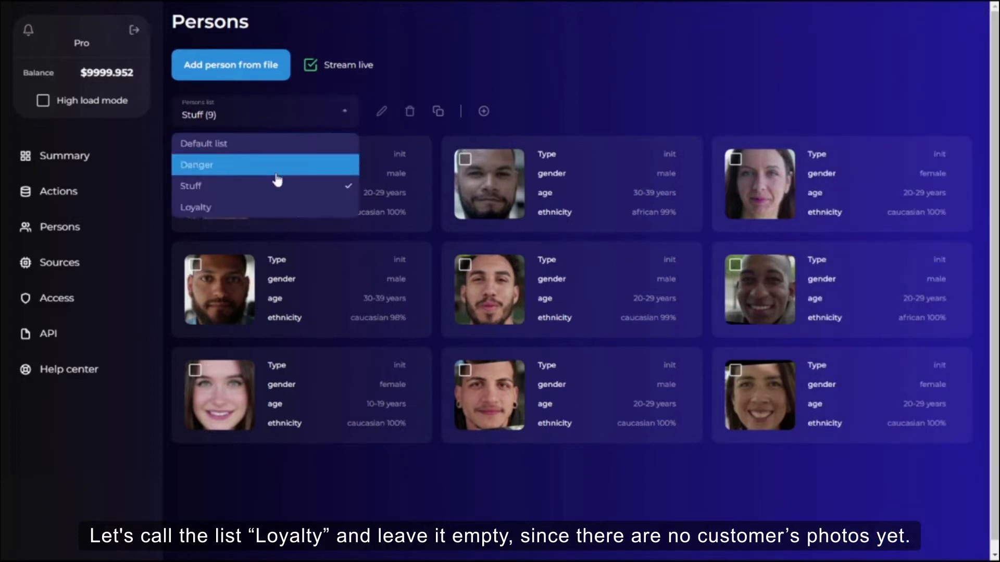
pyautogui.click(252, 208)
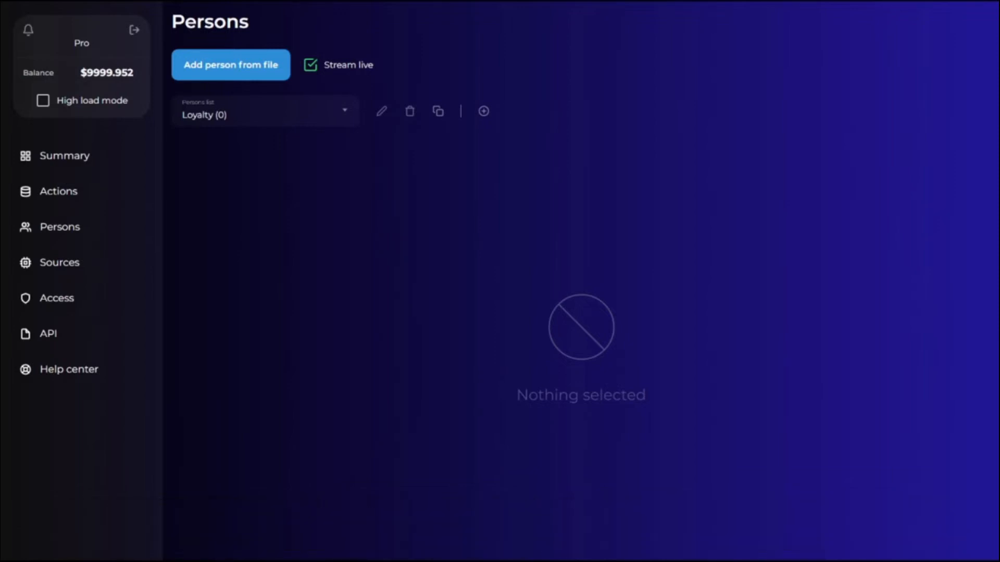
pyautogui.click(223, 116)
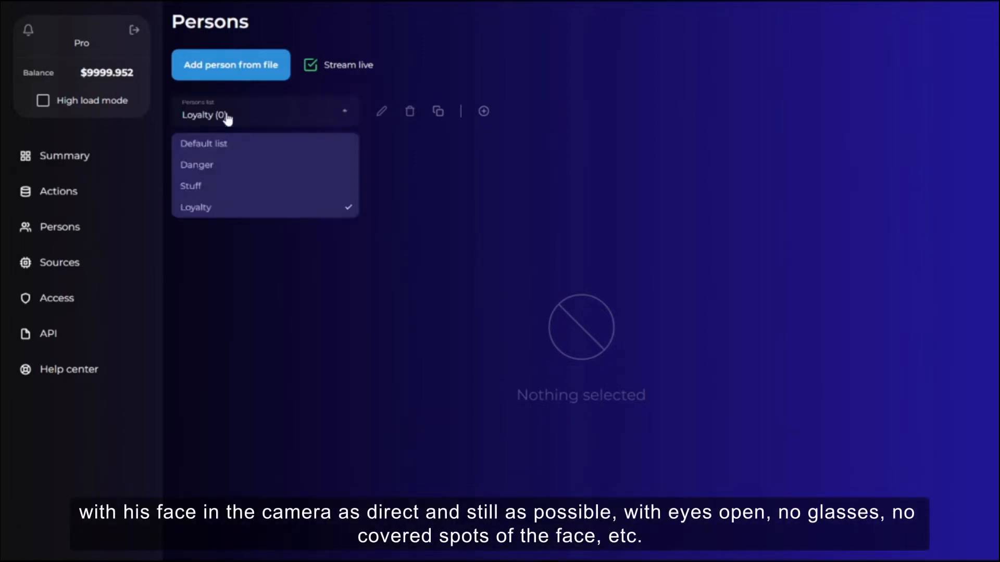
pyautogui.click(218, 187)
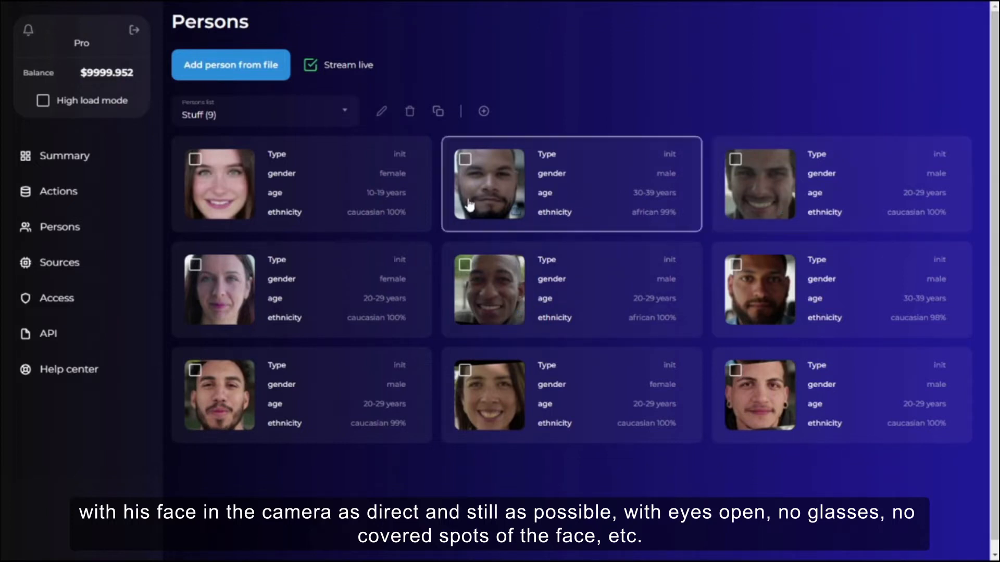
# Switch between the Danger, Stuff and Loyalty persons lists to review their contents.
pyautogui.click(222, 116)
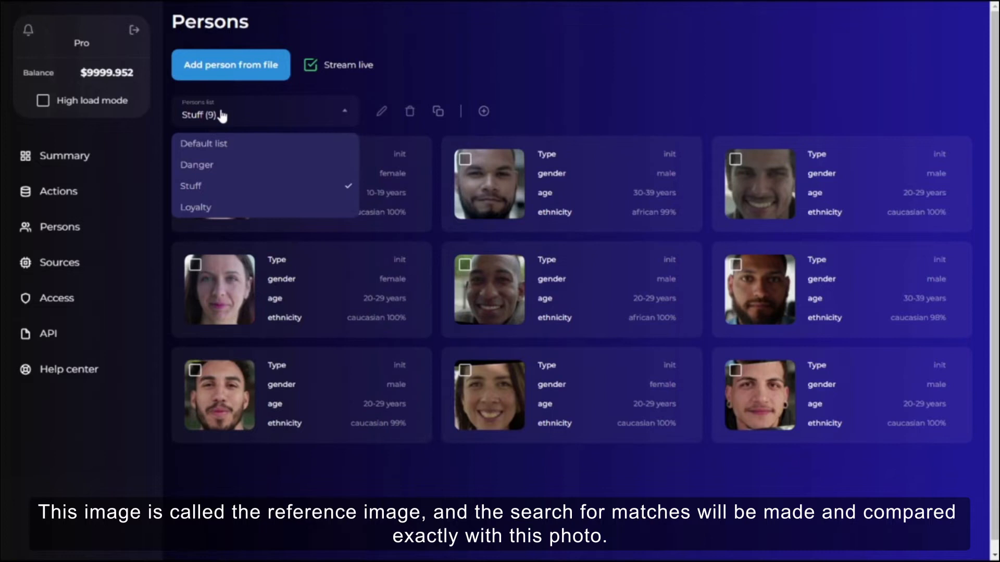
pyautogui.click(225, 168)
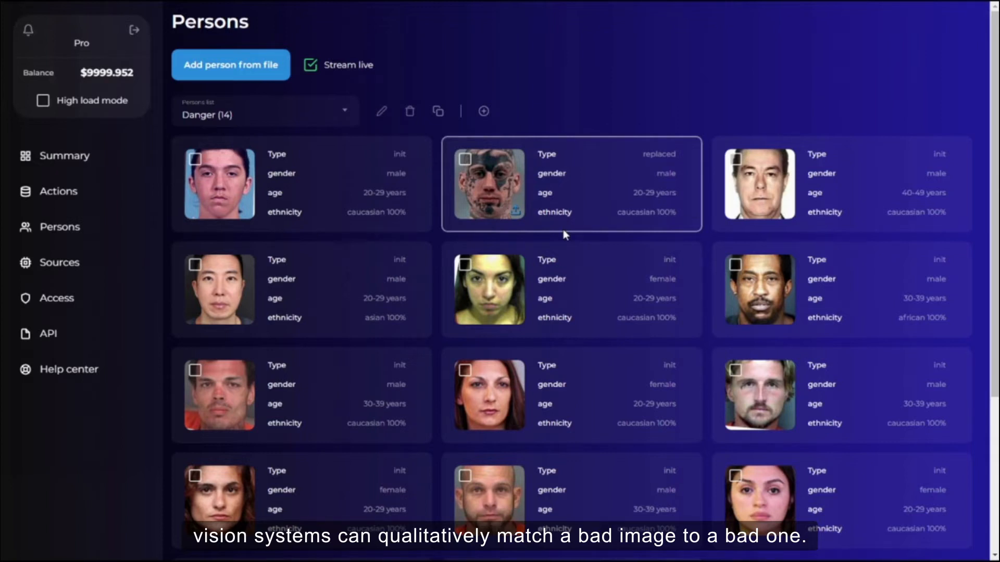
pyautogui.click(307, 123)
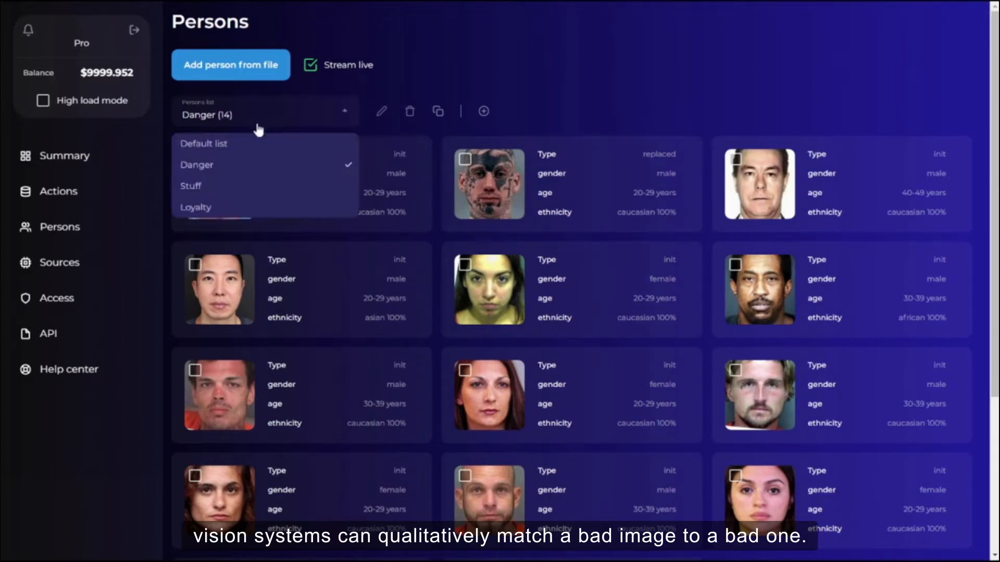
pyautogui.click(237, 186)
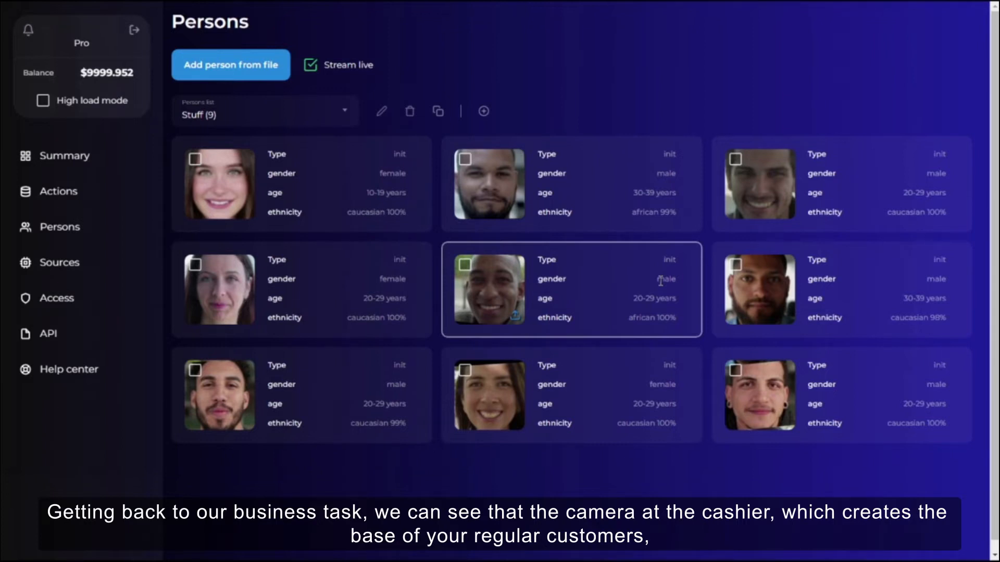
pyautogui.click(268, 112)
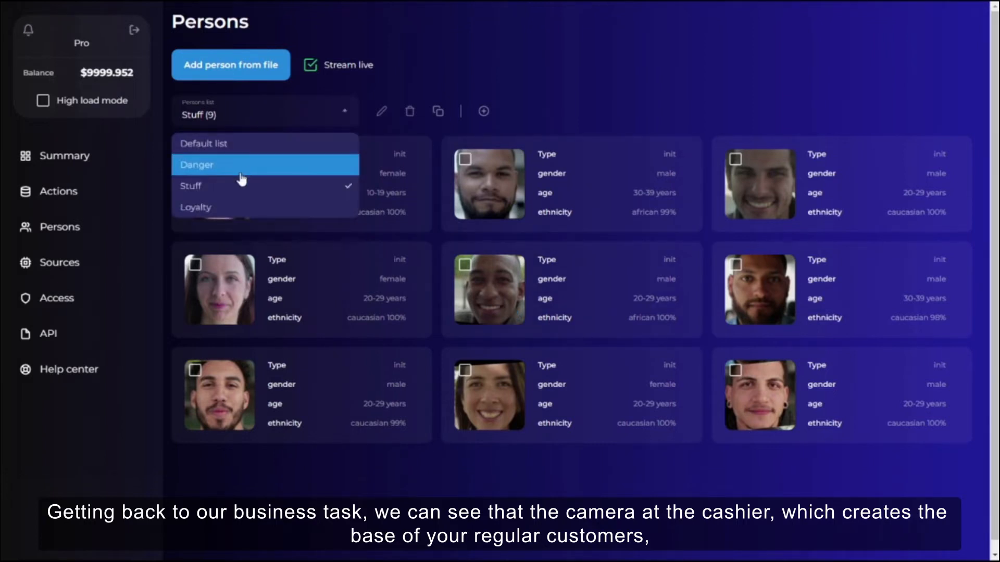
pyautogui.click(232, 209)
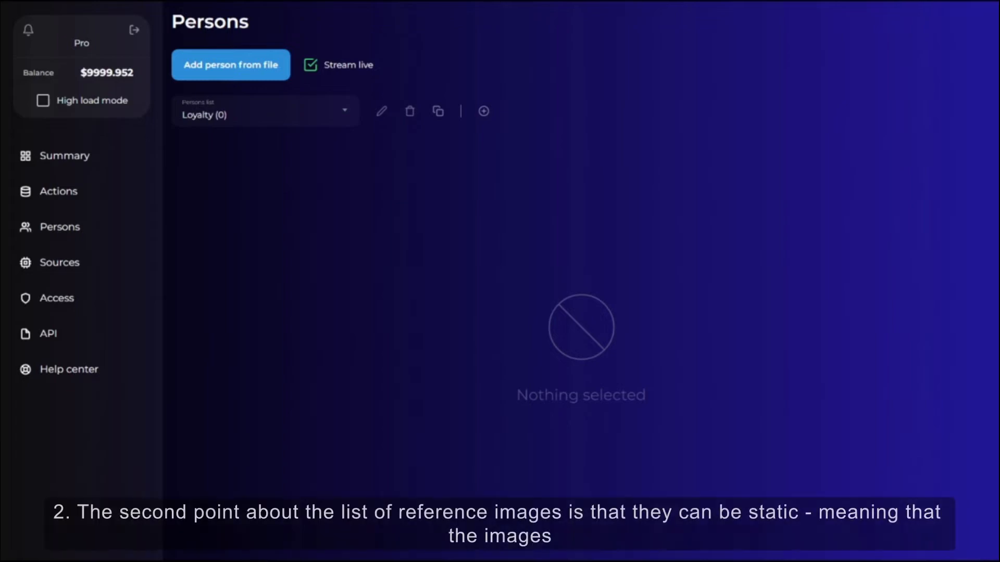
pyautogui.click(270, 125)
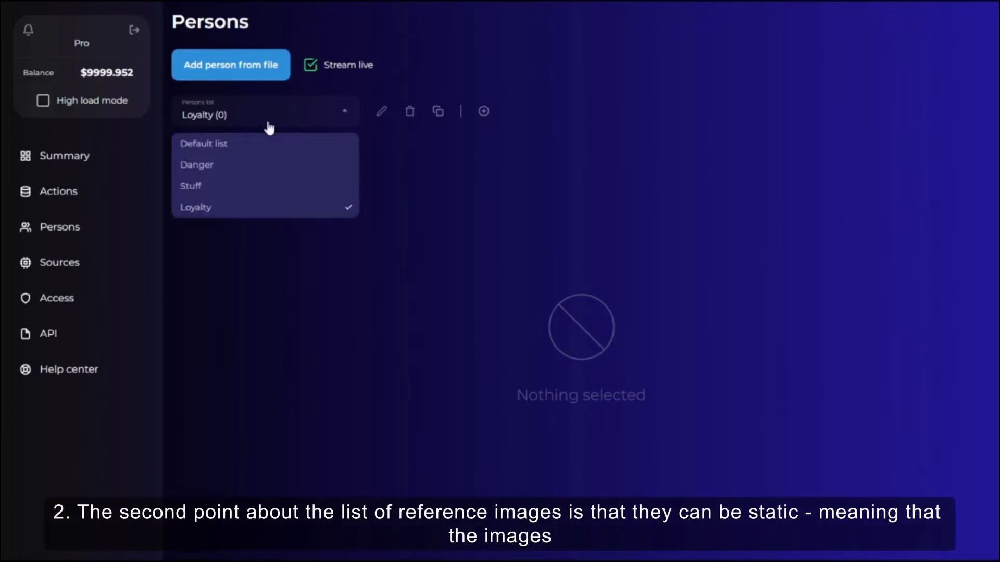
pyautogui.click(230, 188)
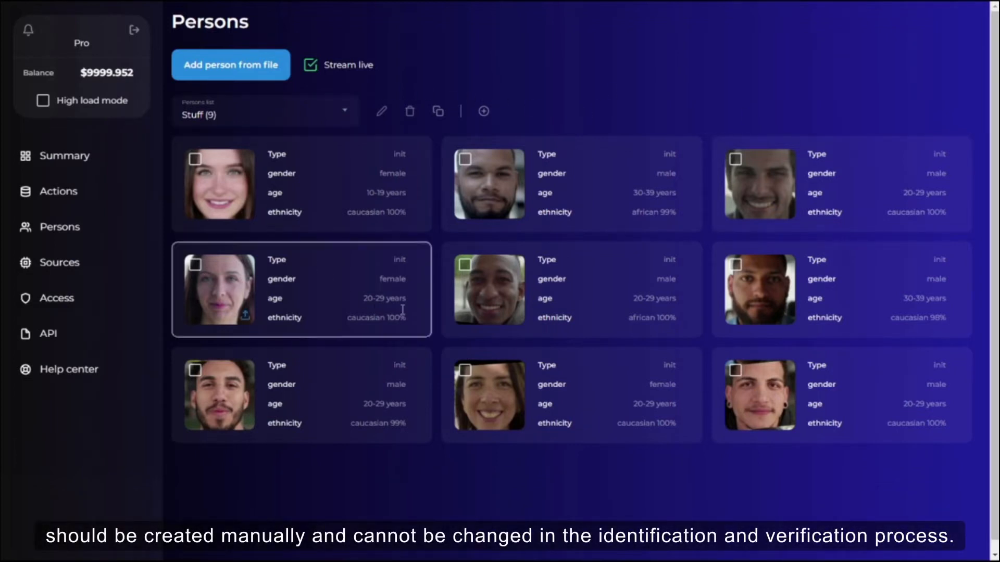
pyautogui.click(579, 189)
pyautogui.click(603, 289)
pyautogui.click(656, 115)
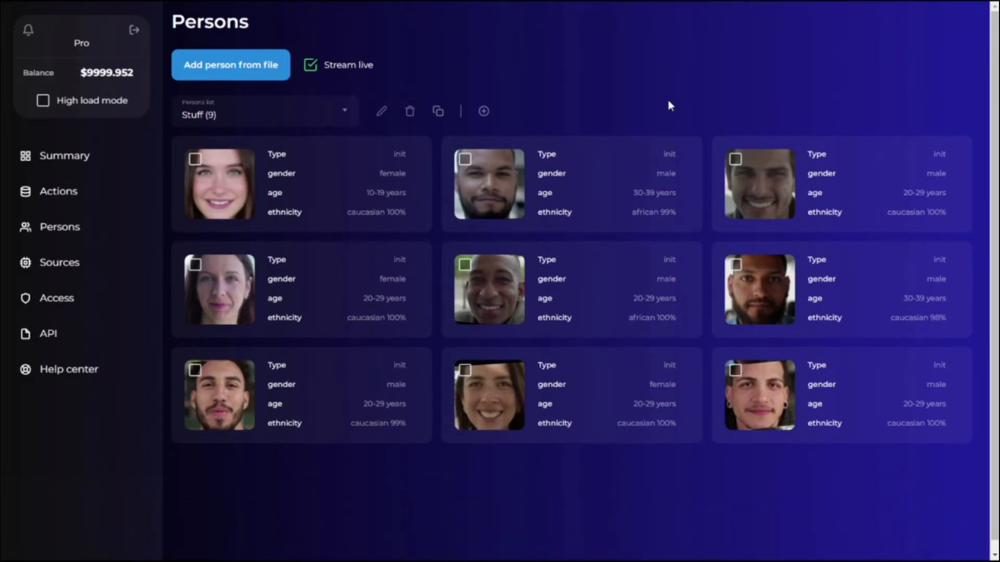
pyautogui.click(268, 115)
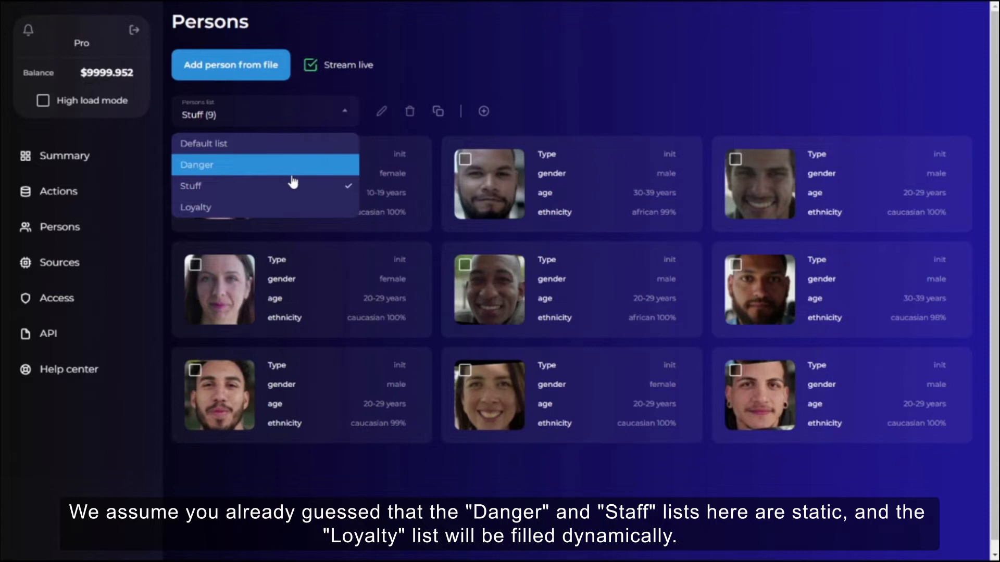
pyautogui.click(255, 211)
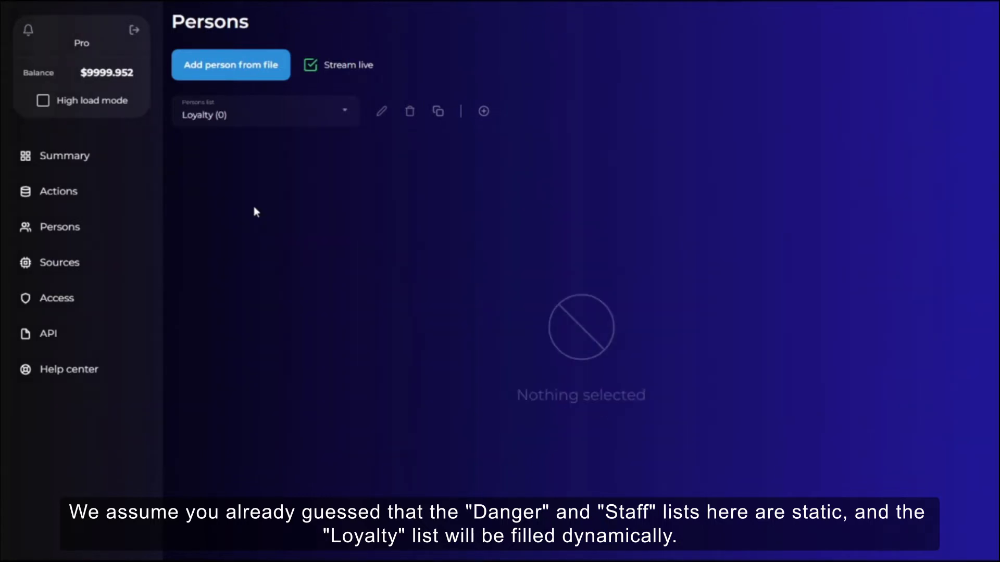
pyautogui.click(229, 118)
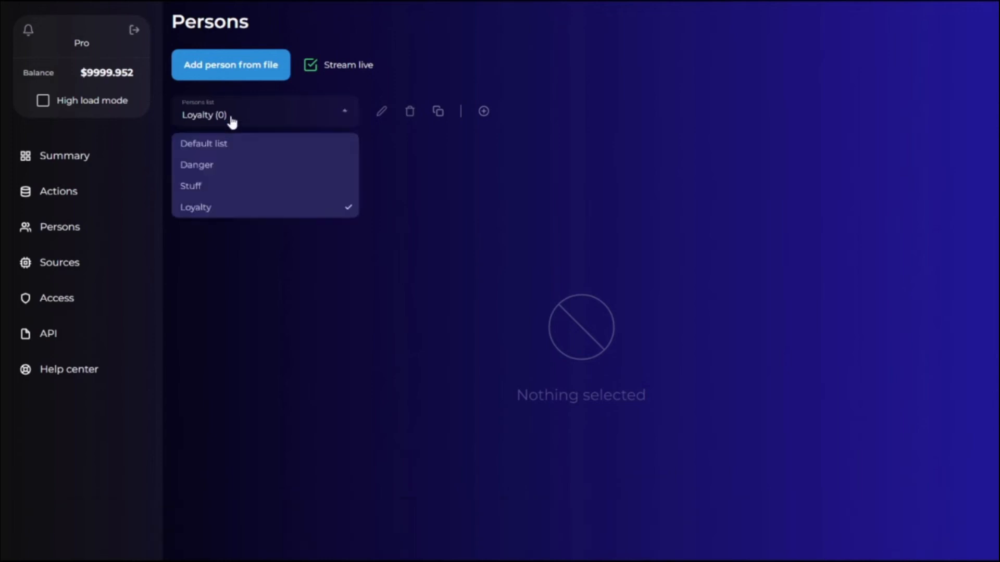
pyautogui.click(232, 179)
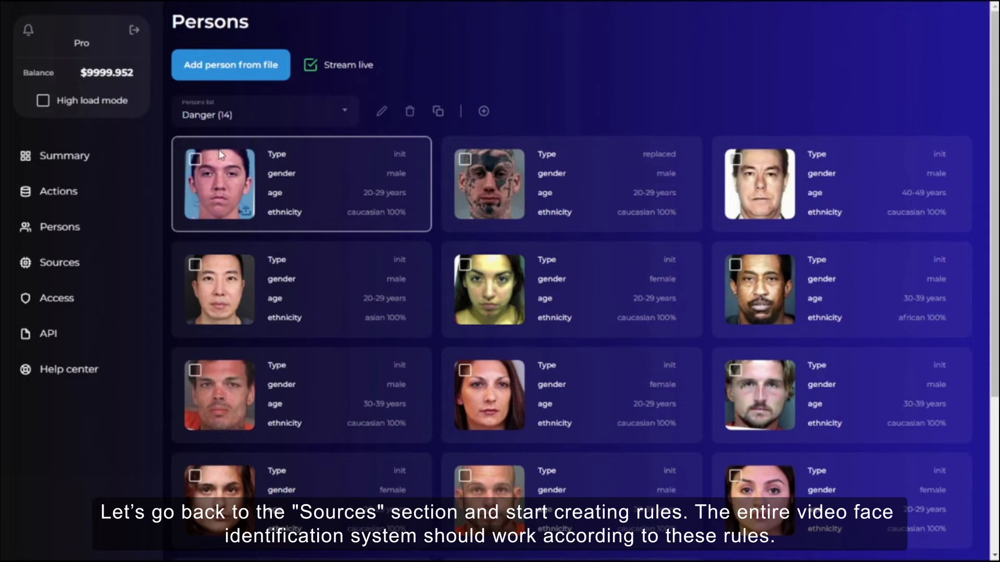
# Open the Entrance source's settings and add a persons-list search that uses the Danger list.
pyautogui.click(59, 263)
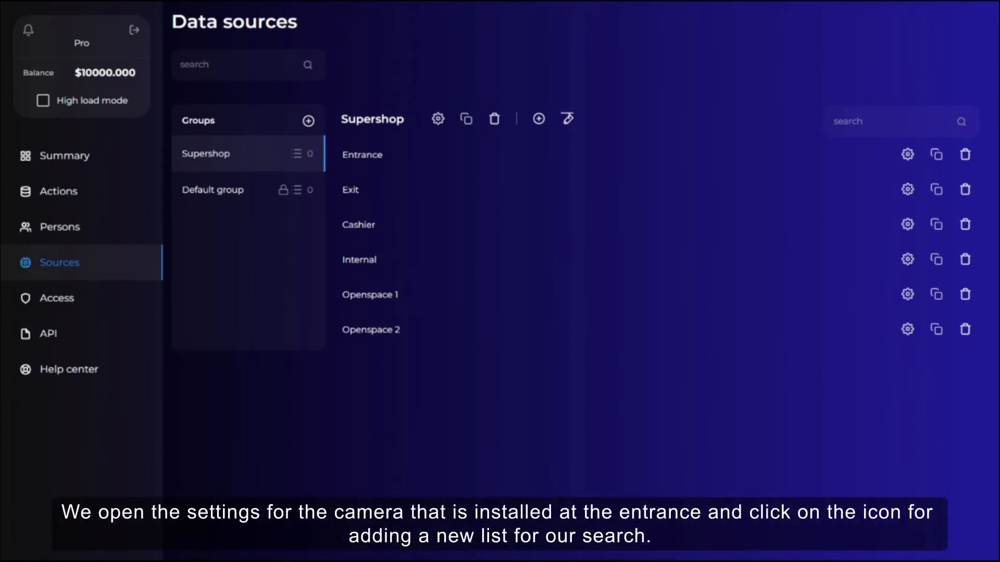
pyautogui.click(907, 155)
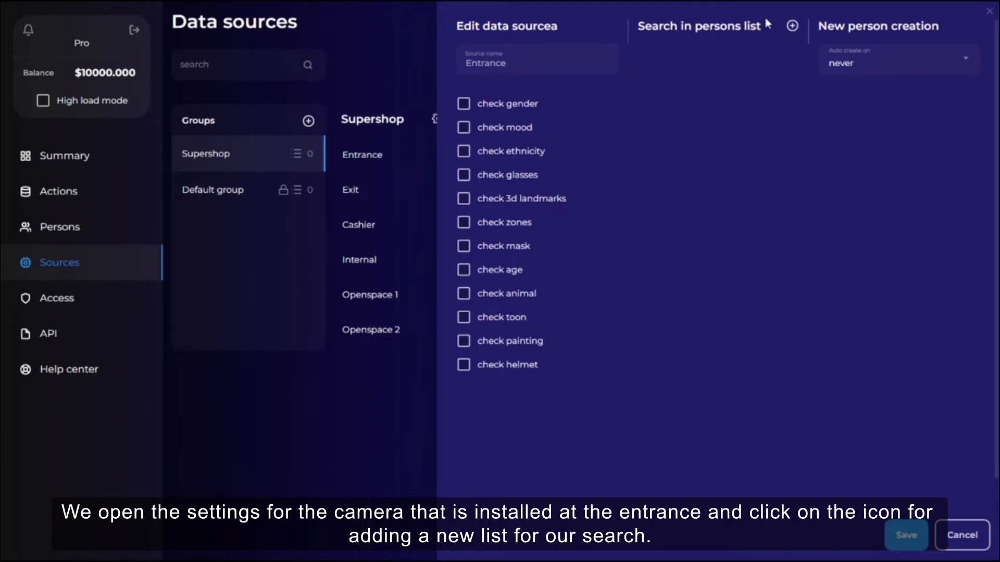
pyautogui.click(793, 27)
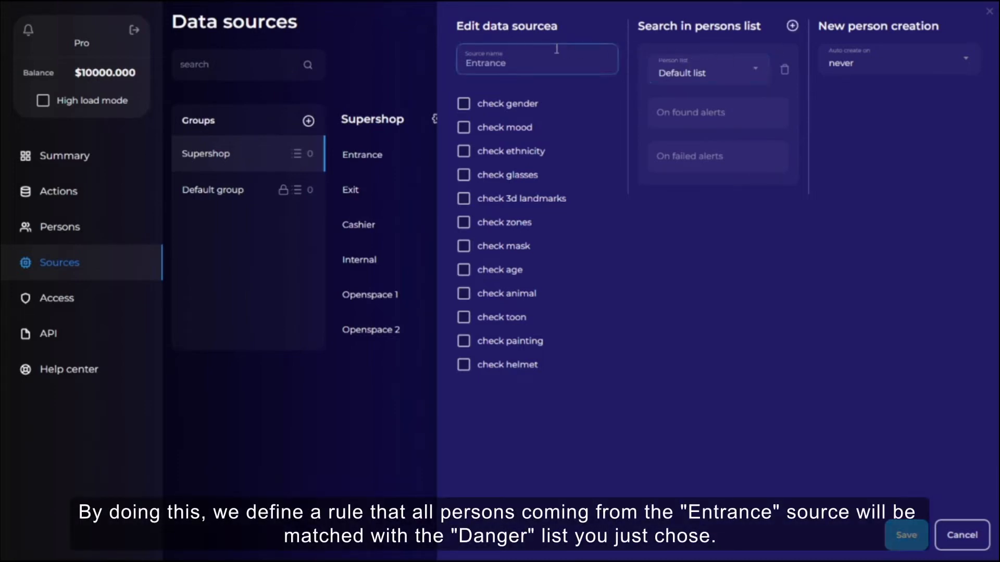
pyautogui.moveTo(538, 58); pyautogui.dragTo(462, 62)
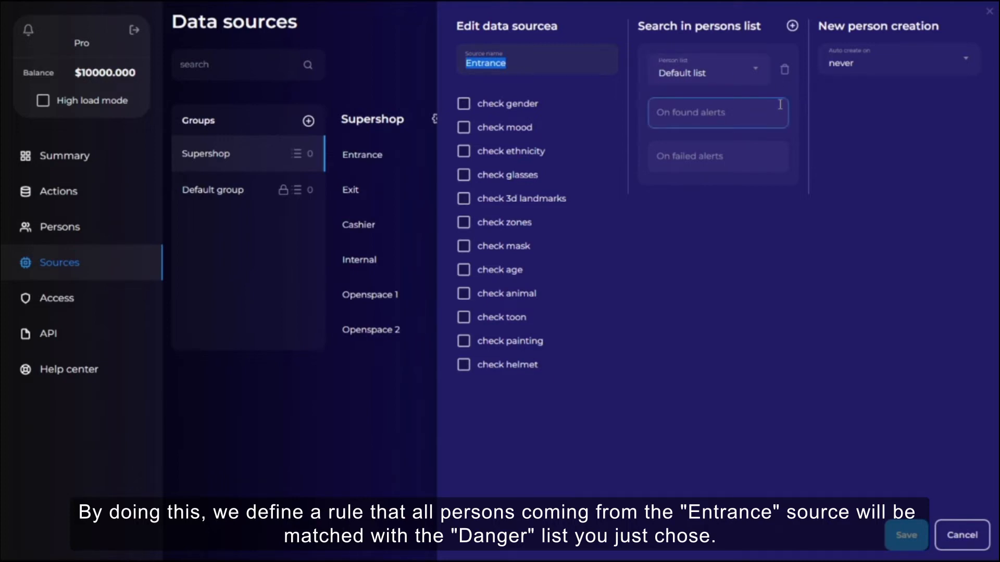
pyautogui.click(725, 76)
pyautogui.click(693, 123)
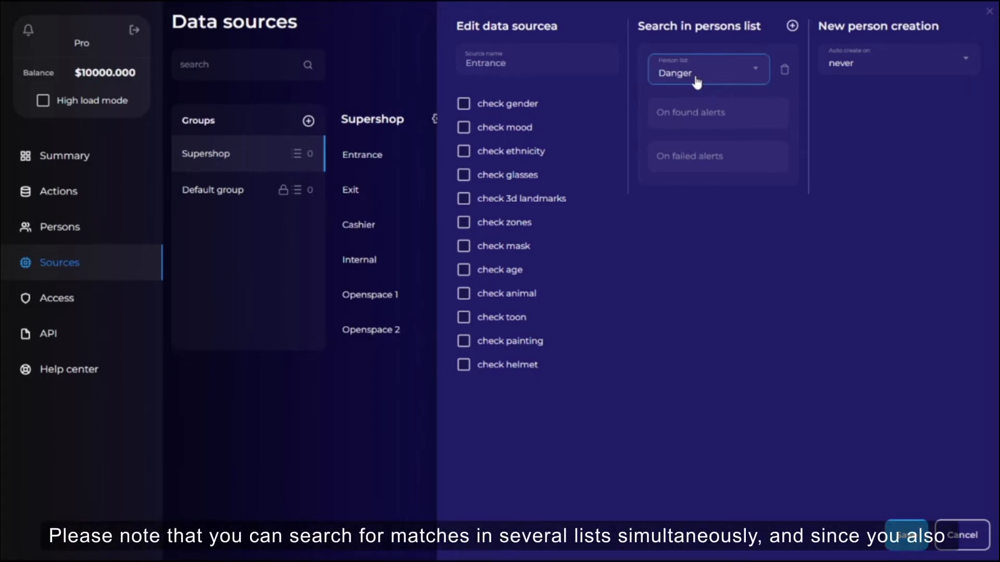
pyautogui.click(792, 26)
pyautogui.click(792, 27)
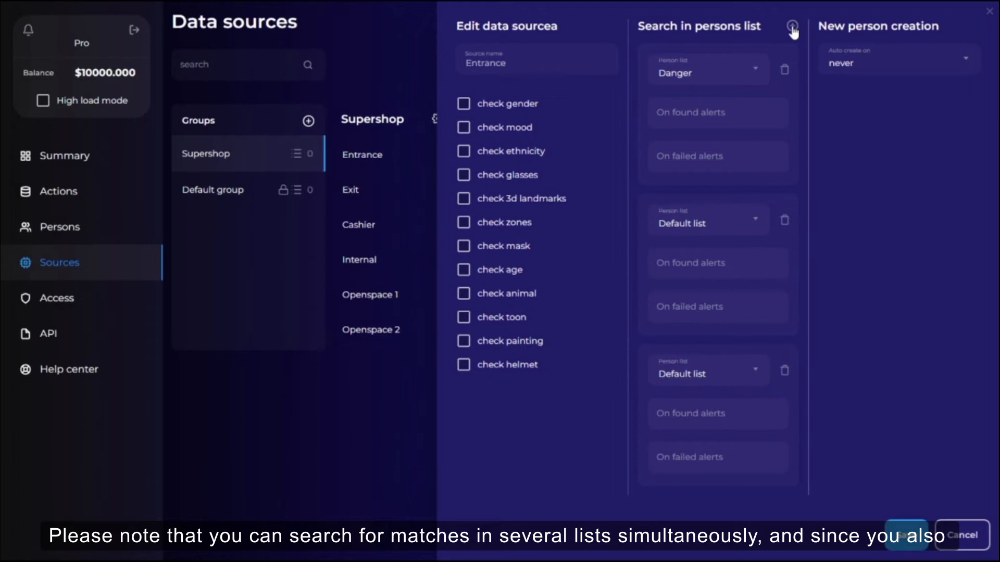
pyautogui.click(784, 372)
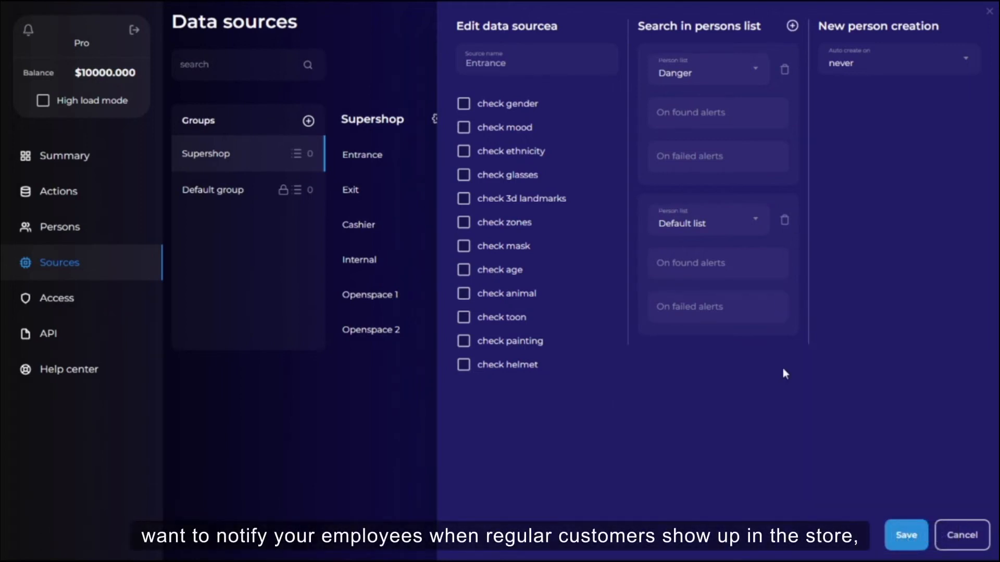
pyautogui.click(785, 221)
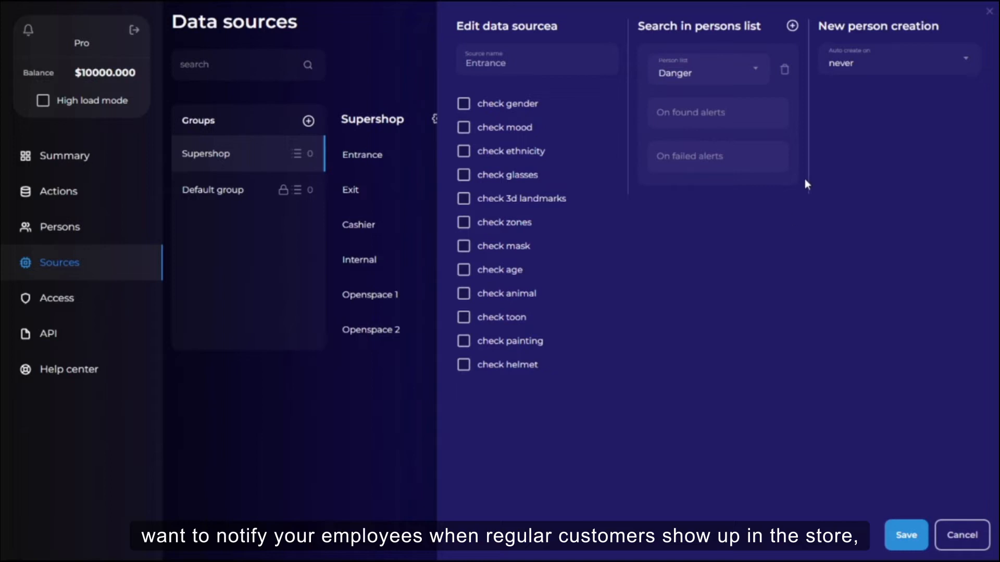
# Add a second persons-list search to the Entrance source using the Loyalty list.
pyautogui.click(792, 27)
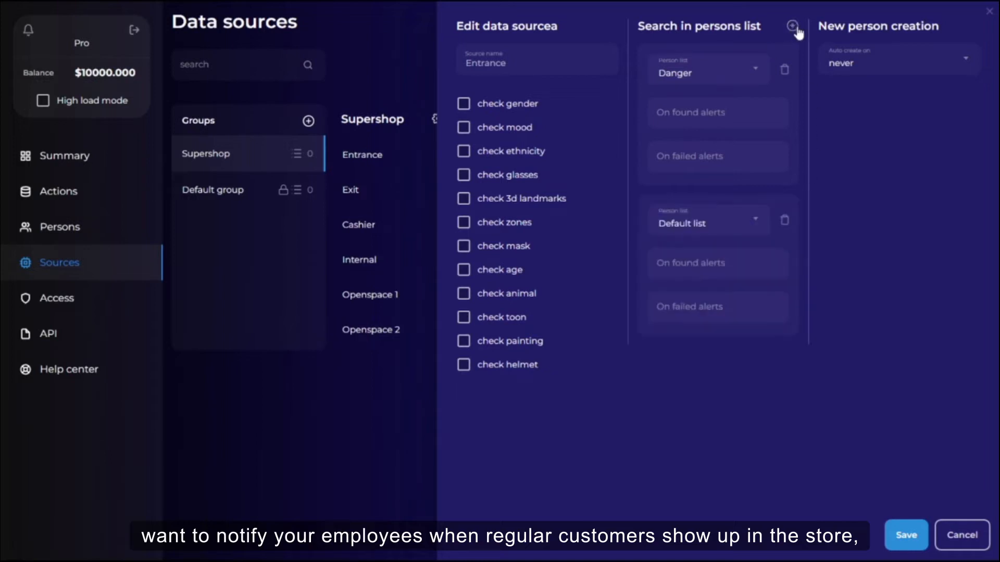
pyautogui.click(733, 225)
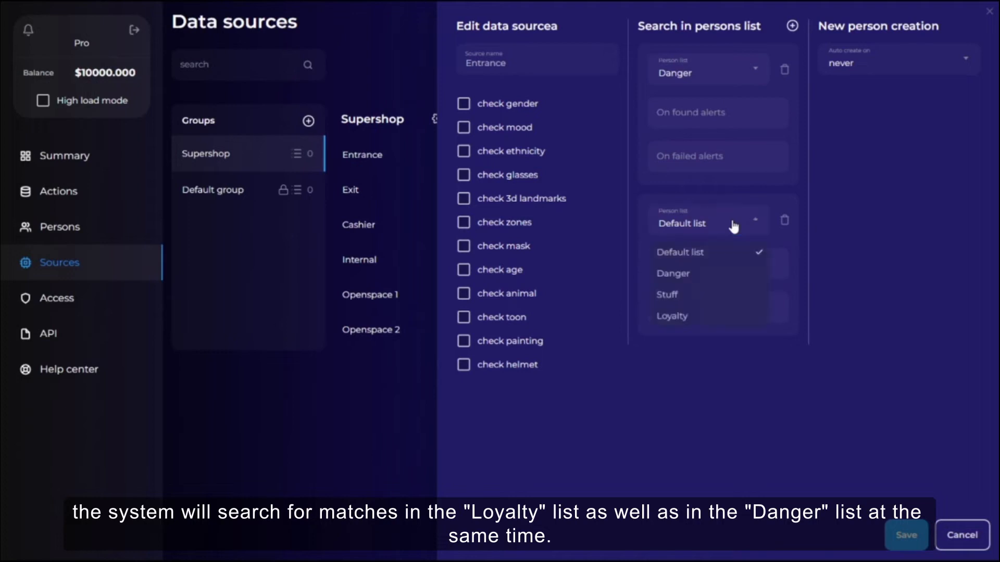
pyautogui.click(685, 318)
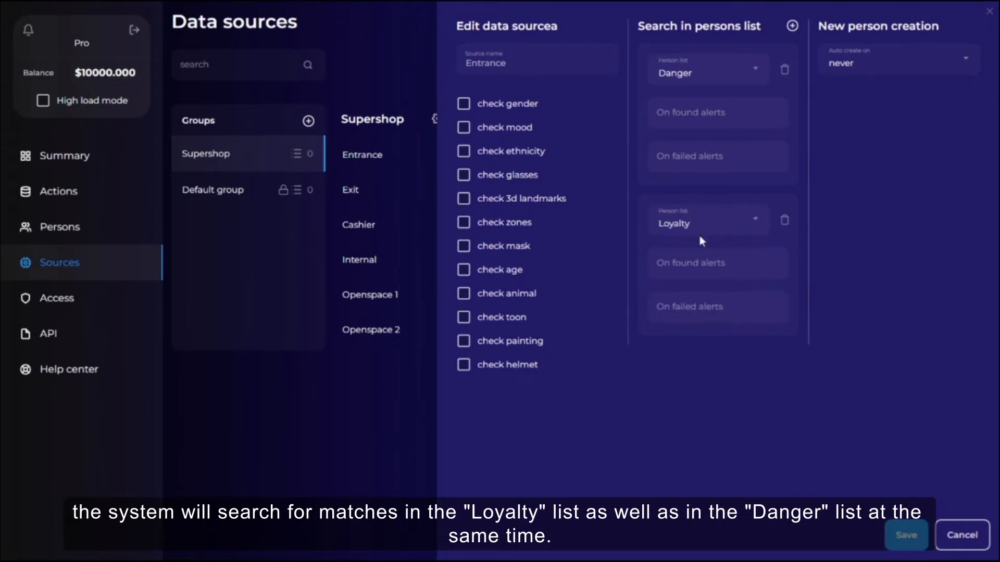
# Set the Danger list's On found alerts to telegram: followed by the shop's Telegram account name.
pyautogui.click(677, 104)
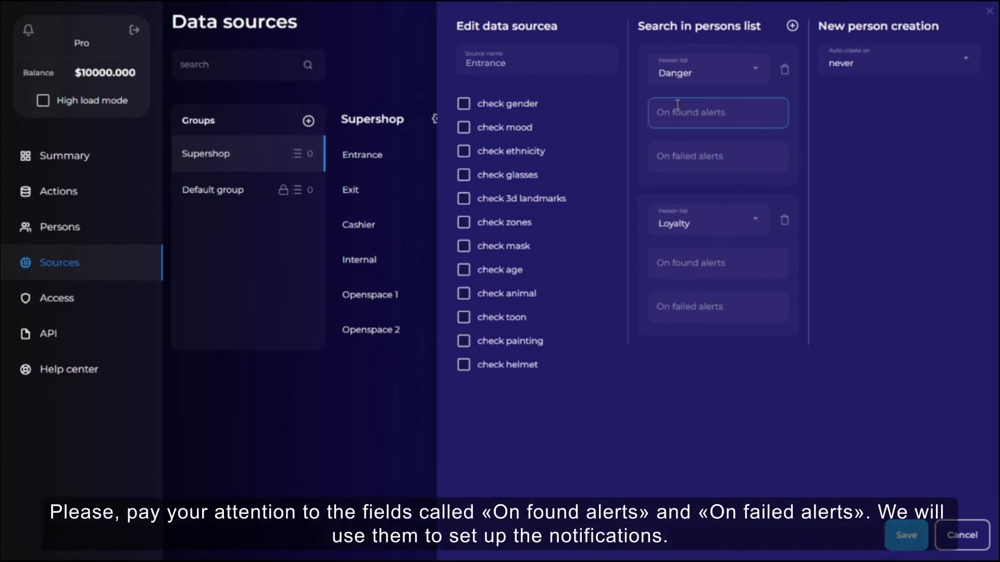
pyautogui.click(694, 165)
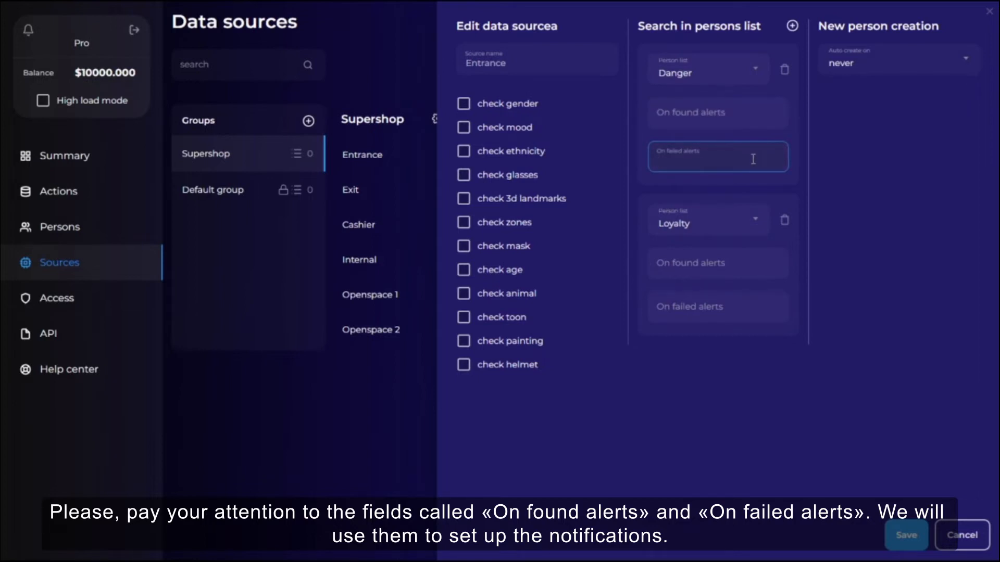
pyautogui.click(685, 264)
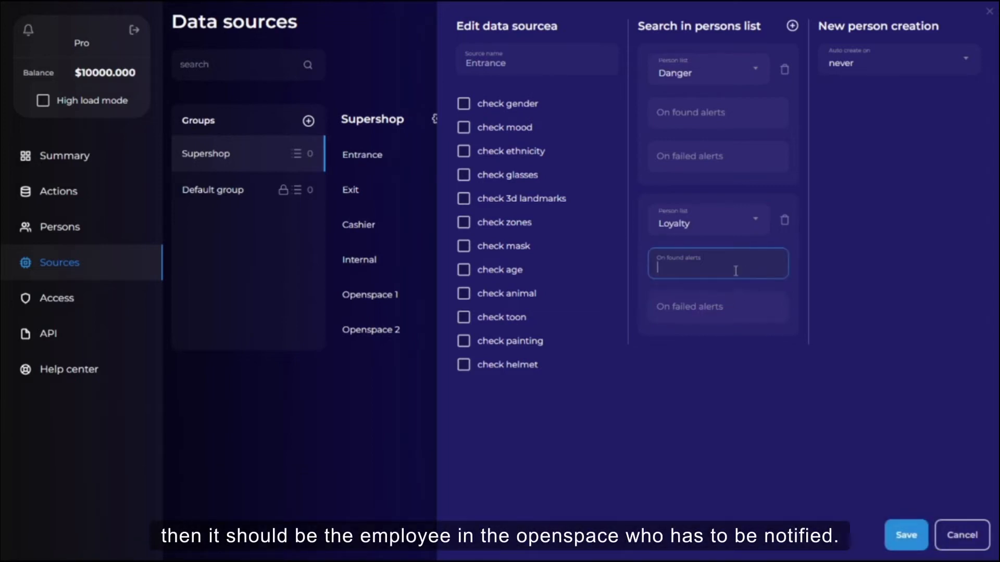
pyautogui.click(695, 113)
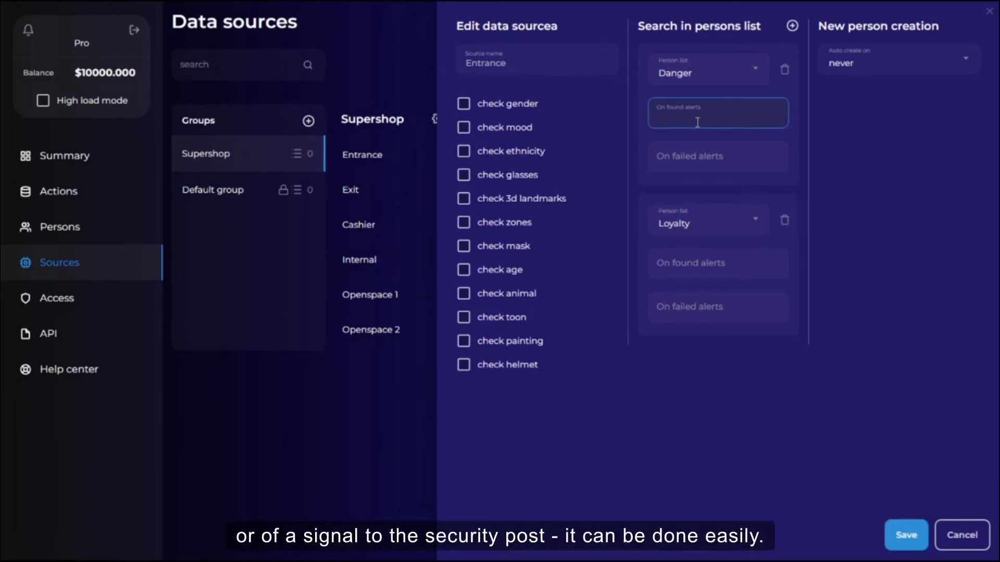
pyautogui.write('tele')
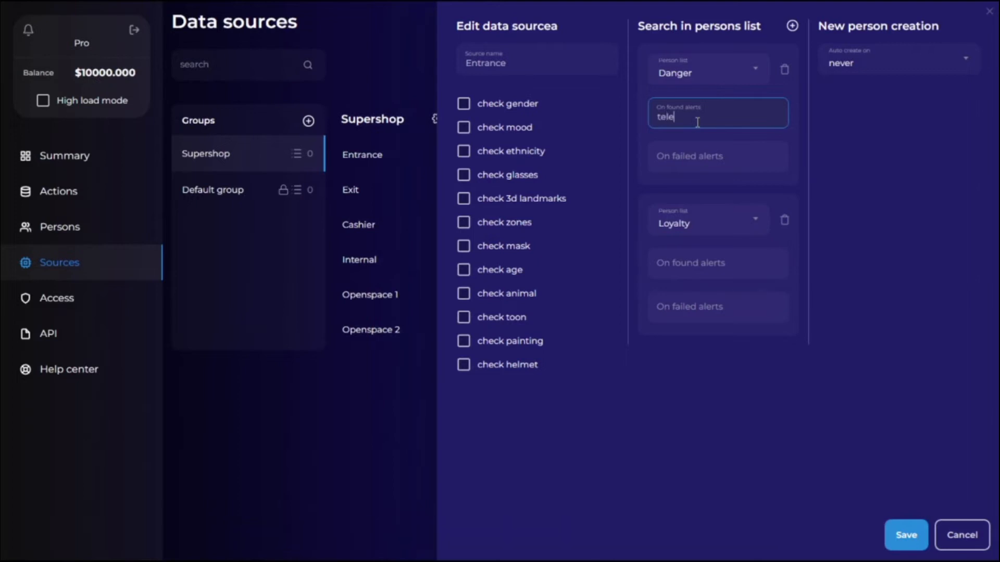
pyautogui.write('gram')
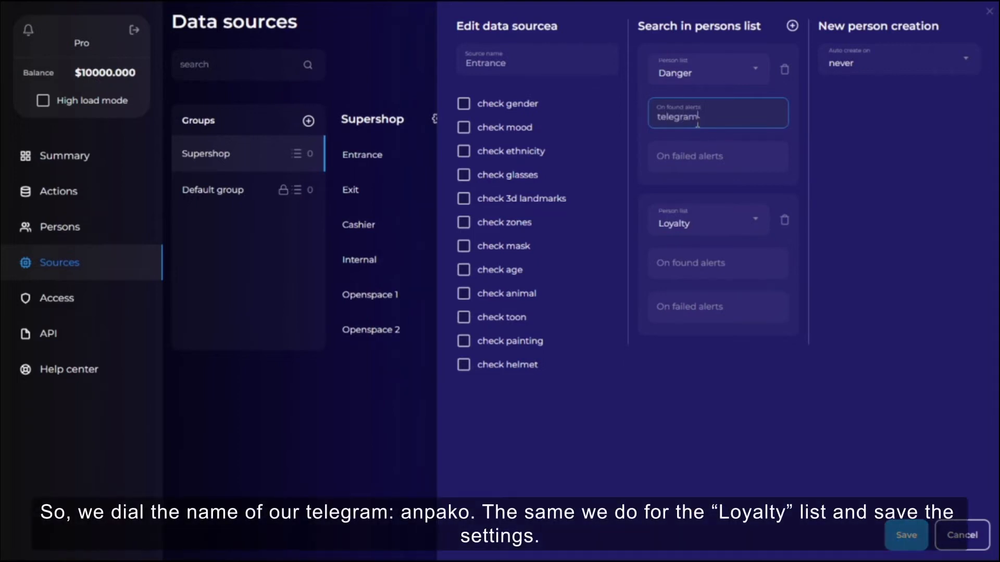
pyautogui.write(':anpako')
# Copy the same telegram alert into the Loyalty list's On found alerts and save the Entrance source settings.
pyautogui.hotkey('ctrl', 'a')
pyautogui.hotkey('ctrl', 'c')
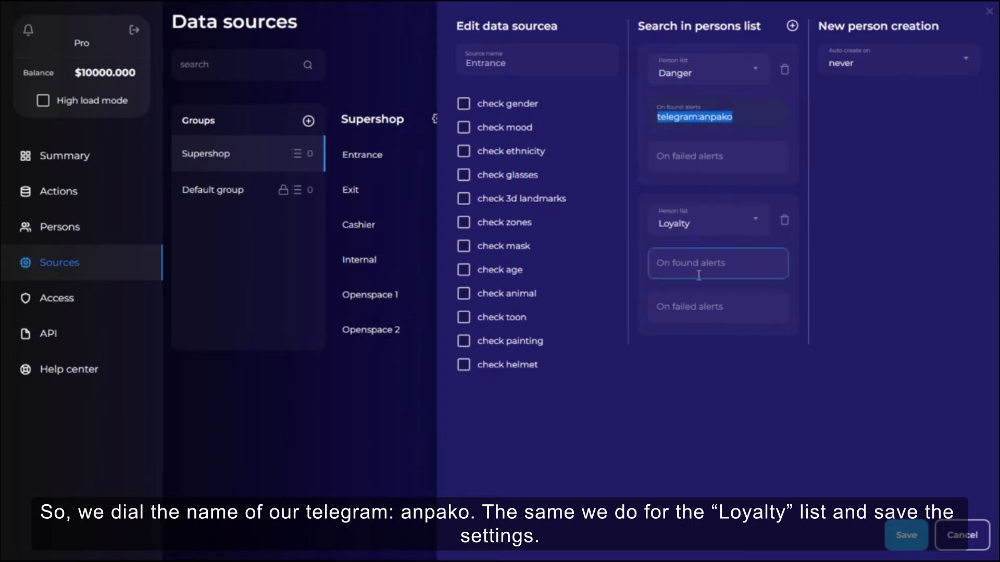
pyautogui.click(726, 266)
pyautogui.hotkey('ctrl', 'v')
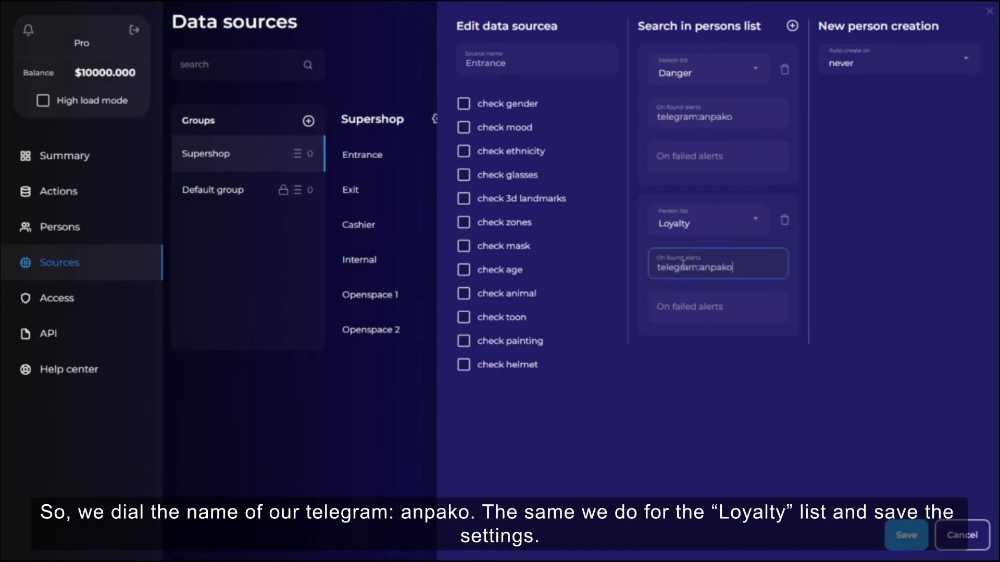
pyautogui.moveTo(742, 268); pyautogui.dragTo(647, 277)
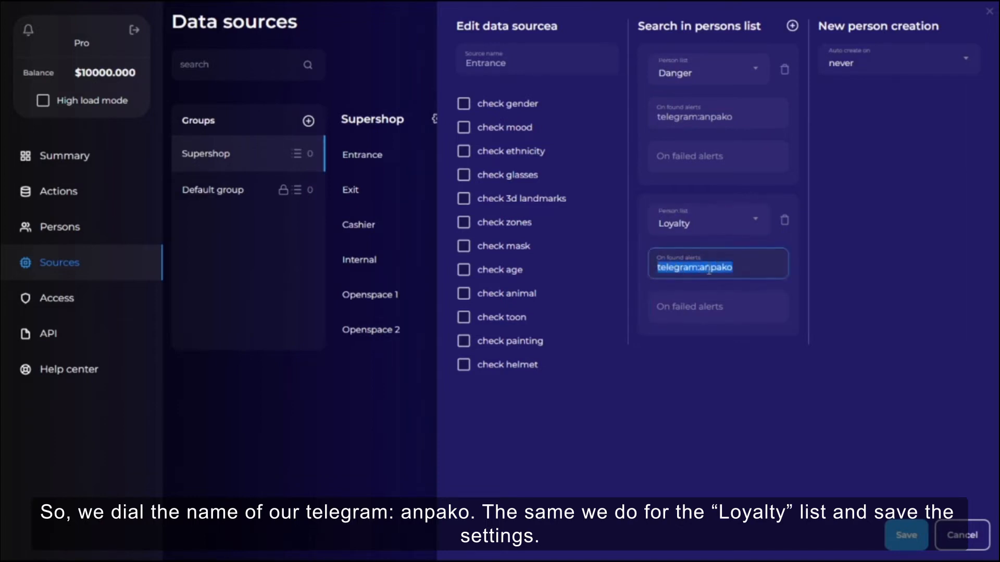
pyautogui.click(752, 268)
pyautogui.doubleClick(684, 271)
pyautogui.hotkey('ctrl', 'c')
pyautogui.click(755, 267)
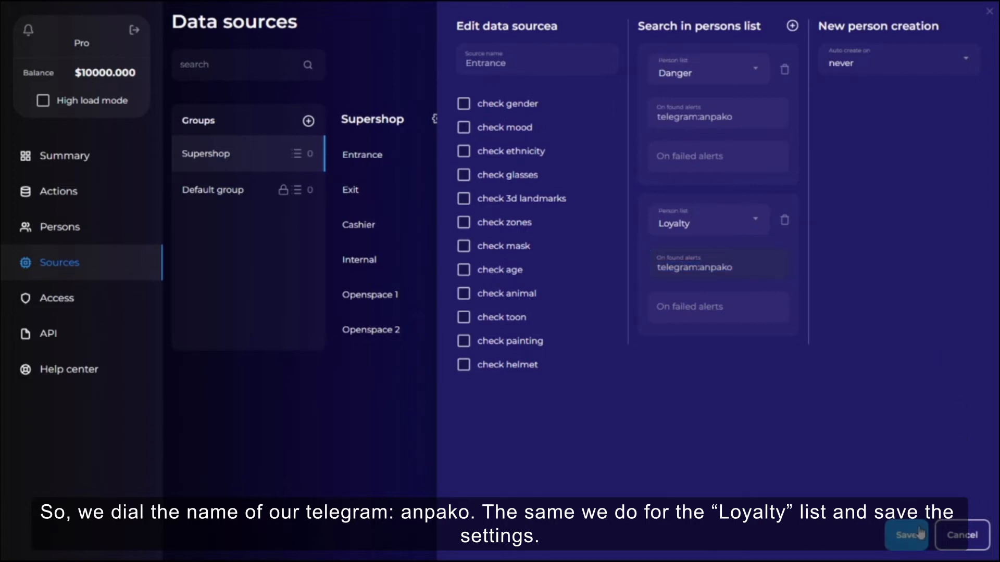
pyautogui.click(918, 533)
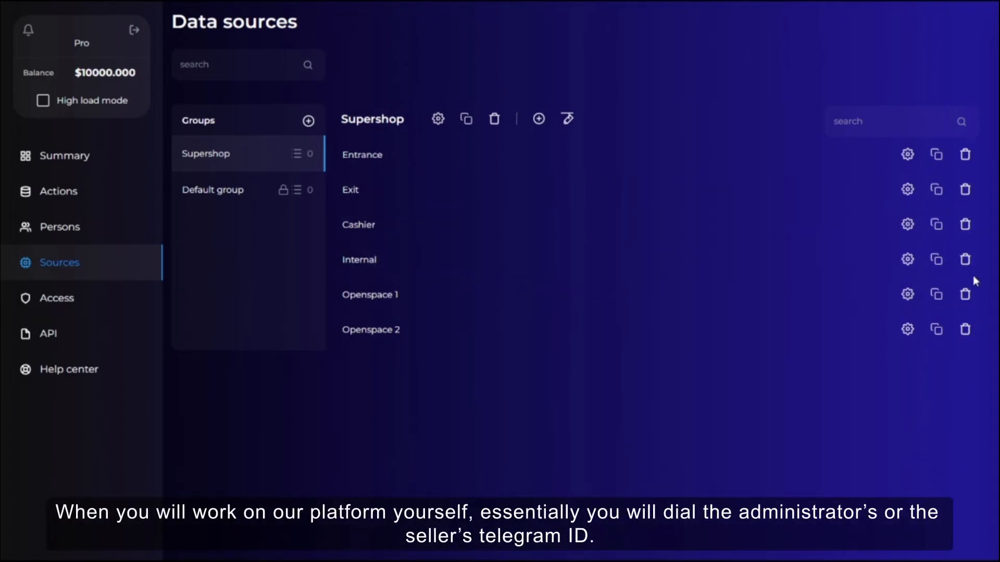
# Open the Internal source's settings and add a persons-list search that uses the Stuff list.
pyautogui.click(907, 259)
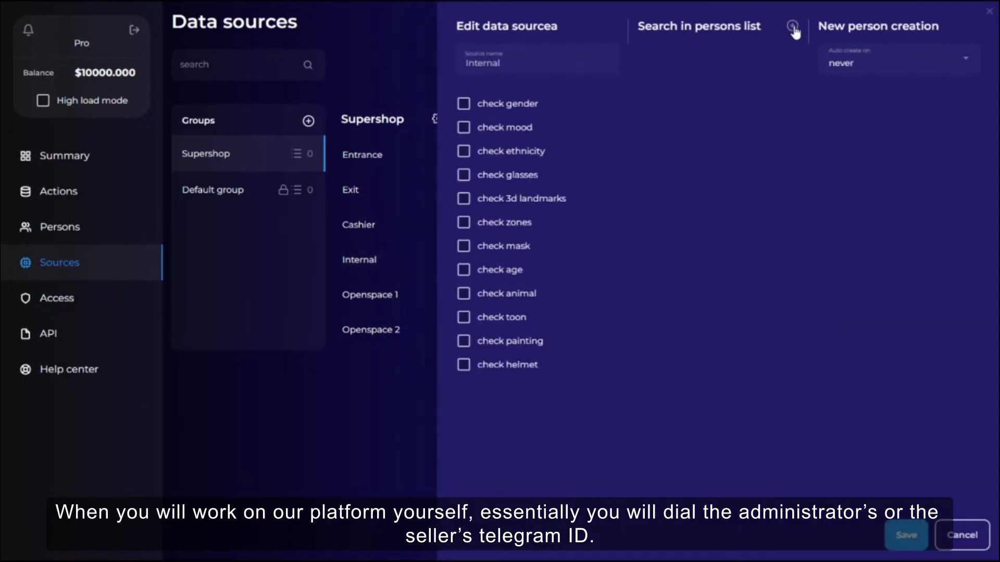
pyautogui.click(792, 27)
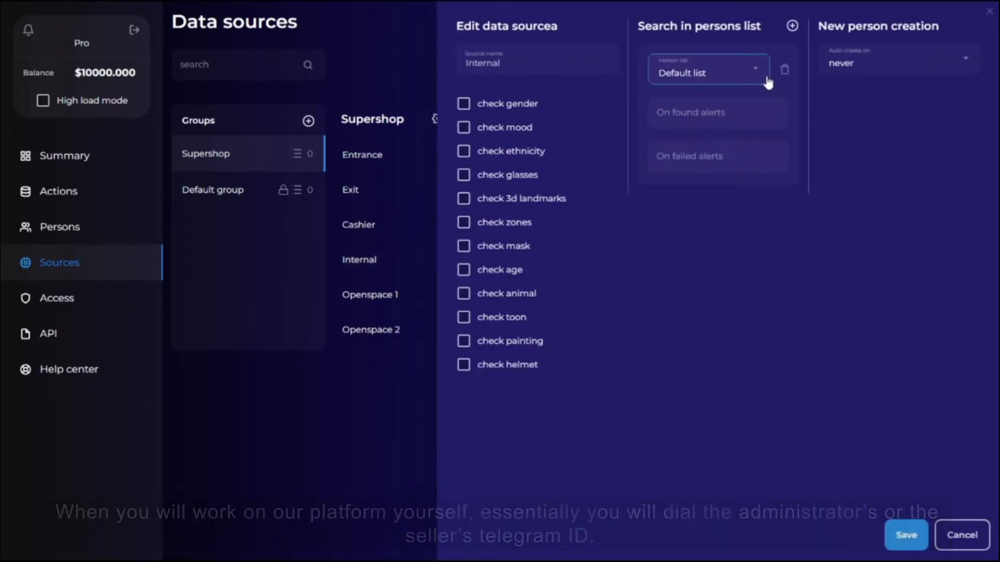
pyautogui.click(718, 88)
pyautogui.click(701, 143)
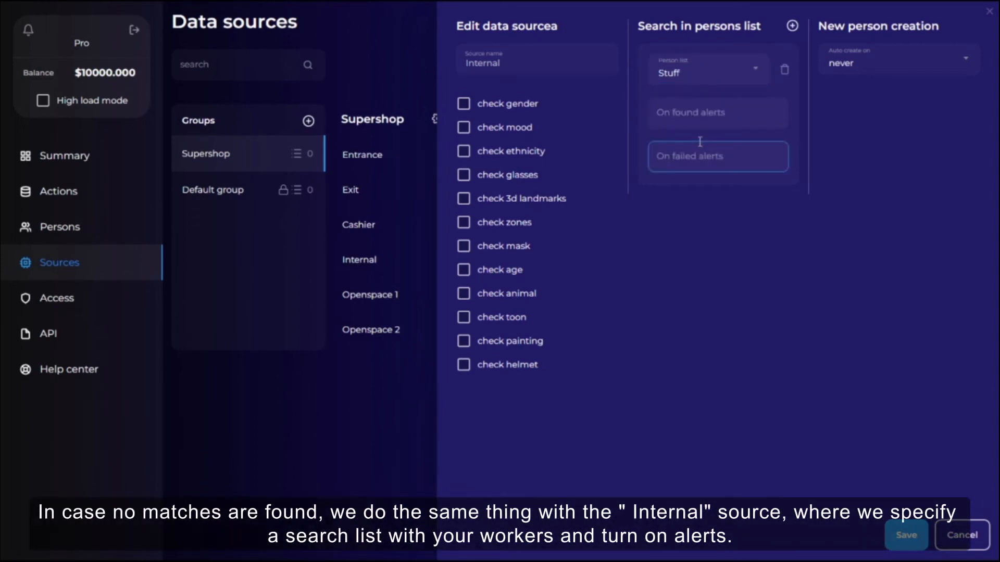
# Paste the telegram alert into the Stuff search's On failed alerts and save the Internal source settings.
pyautogui.click(727, 165)
pyautogui.hotkey('ctrl', 'v')
pyautogui.click(906, 536)
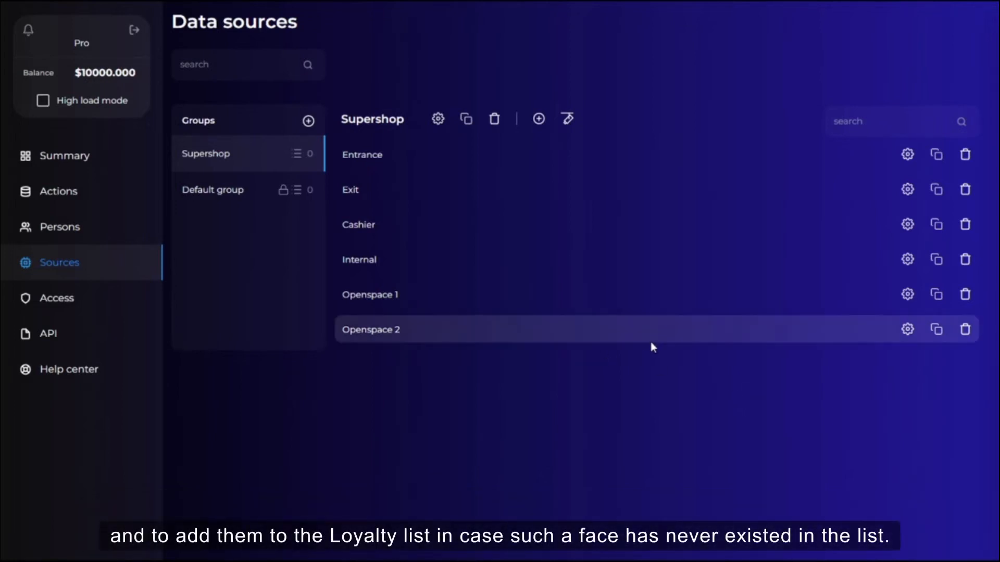
# Open the Cashier source's settings and add a persons-list search that uses the Loyalty list.
pyautogui.click(907, 225)
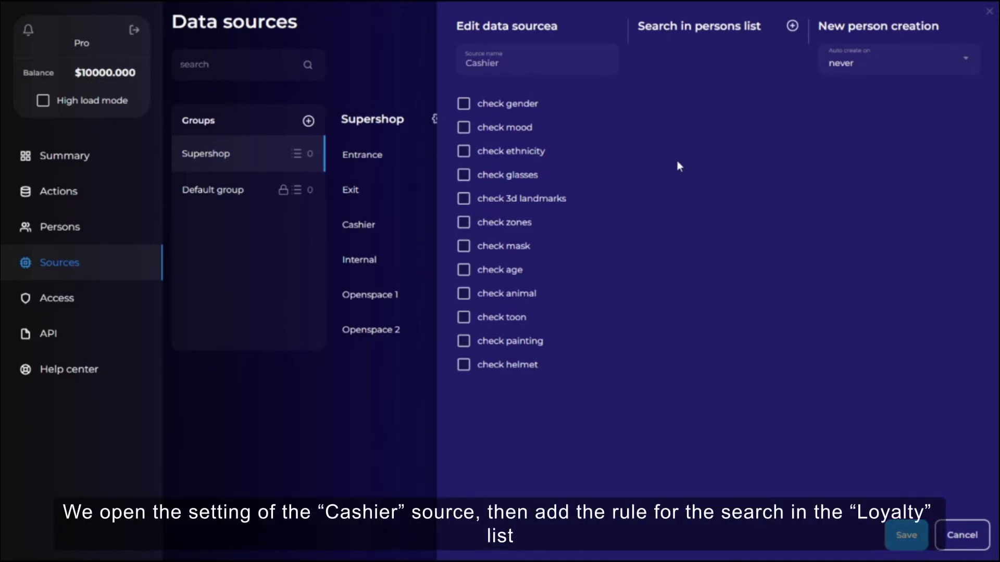
pyautogui.doubleClick(520, 65)
pyautogui.click(792, 26)
pyautogui.click(700, 75)
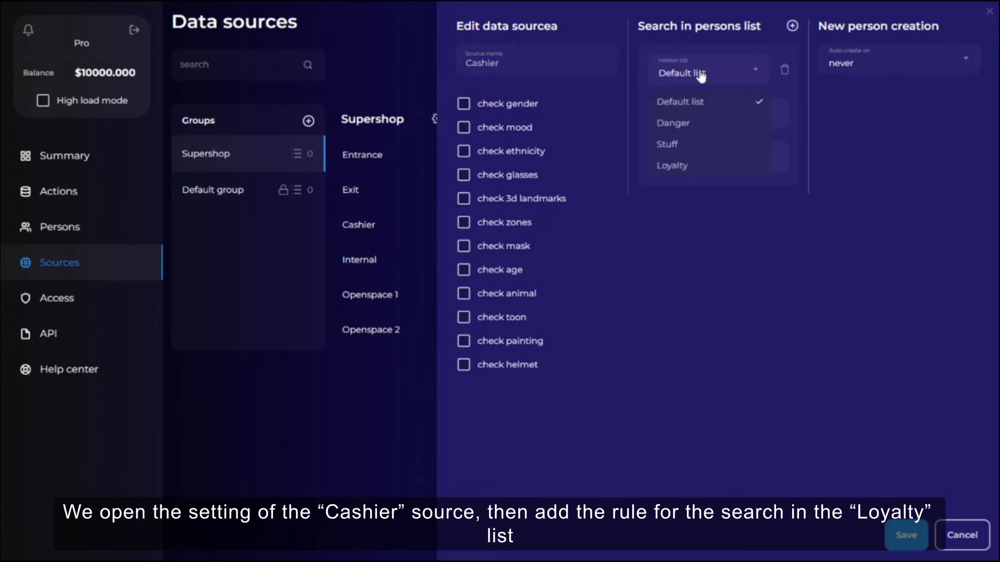
pyautogui.click(678, 175)
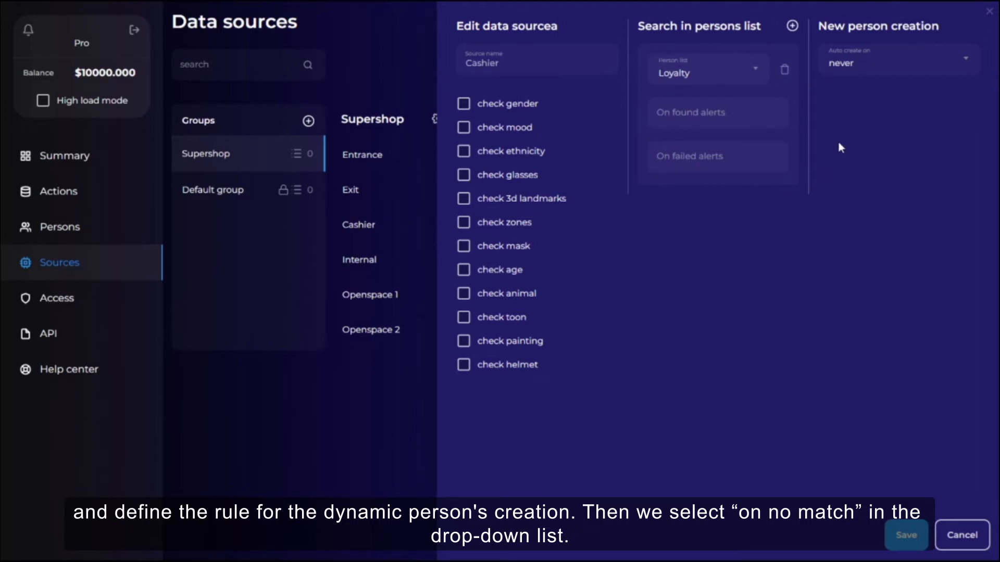
# Set new person creation to auto create on no match and add new faces to the Loyalty list.
pyautogui.click(892, 68)
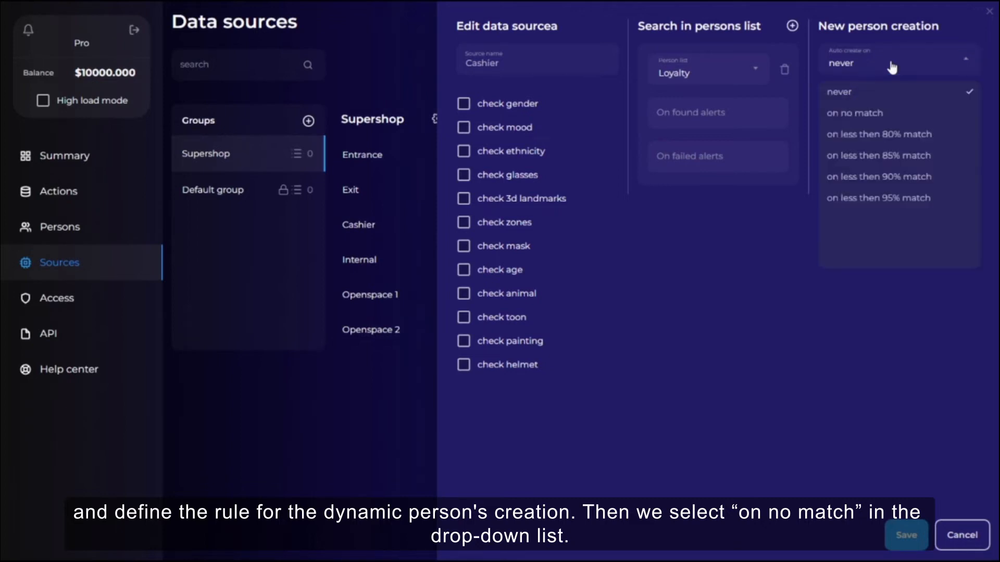
pyautogui.click(871, 115)
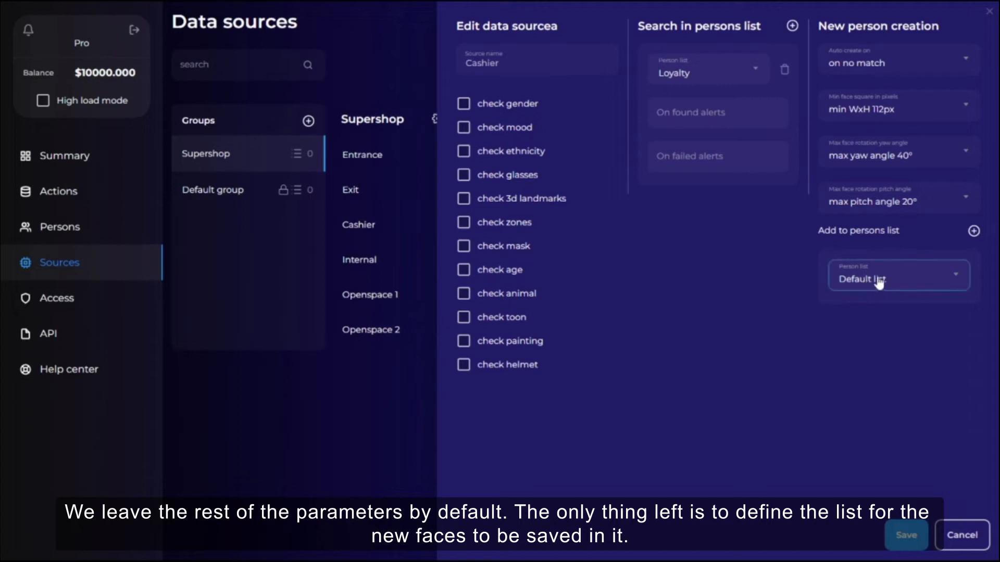
pyautogui.click(900, 283)
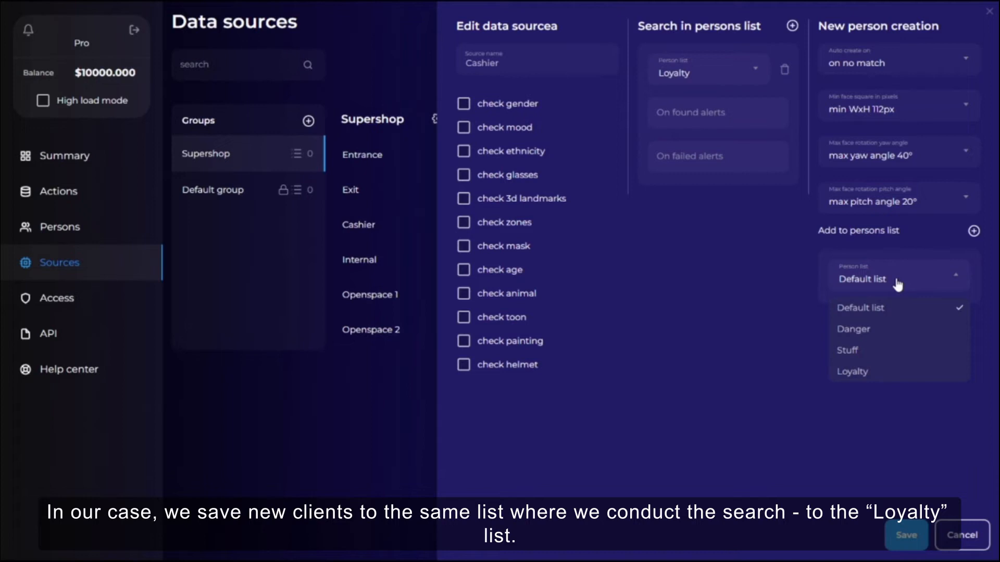
pyautogui.click(866, 377)
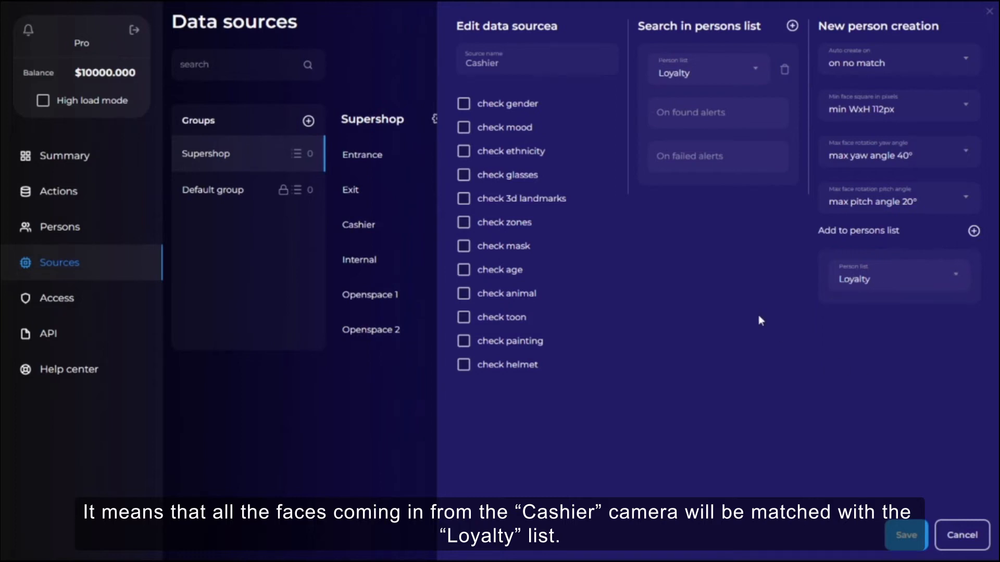
# Save the Cashier source settings.
pyautogui.moveTo(526, 64); pyautogui.dragTo(436, 63)
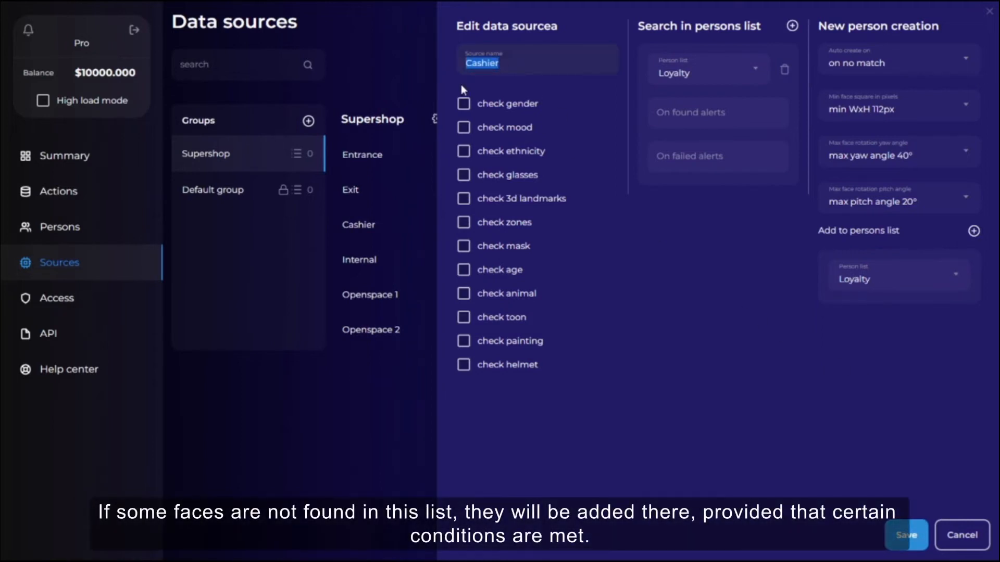
pyautogui.click(524, 61)
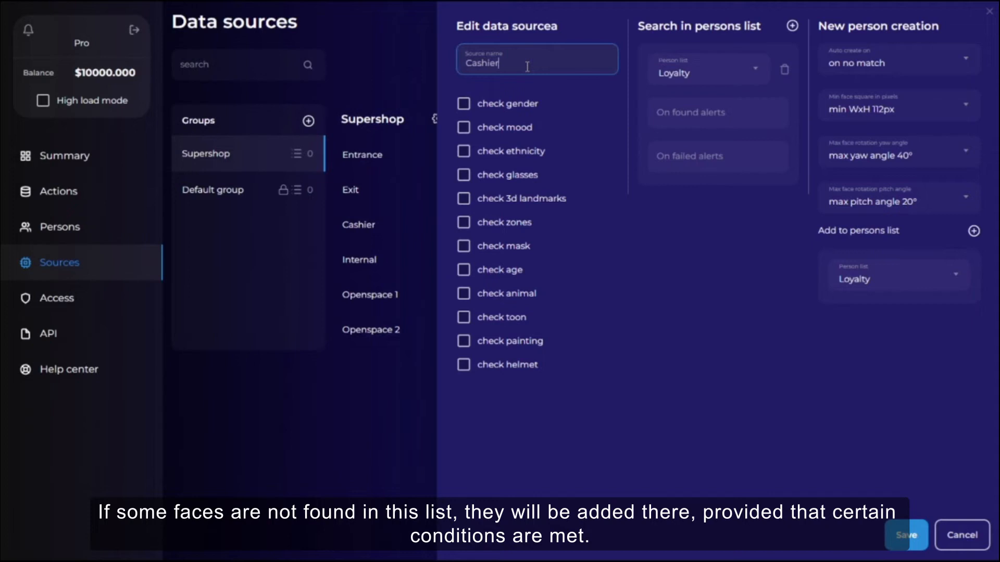
pyautogui.moveTo(526, 67); pyautogui.dragTo(455, 70)
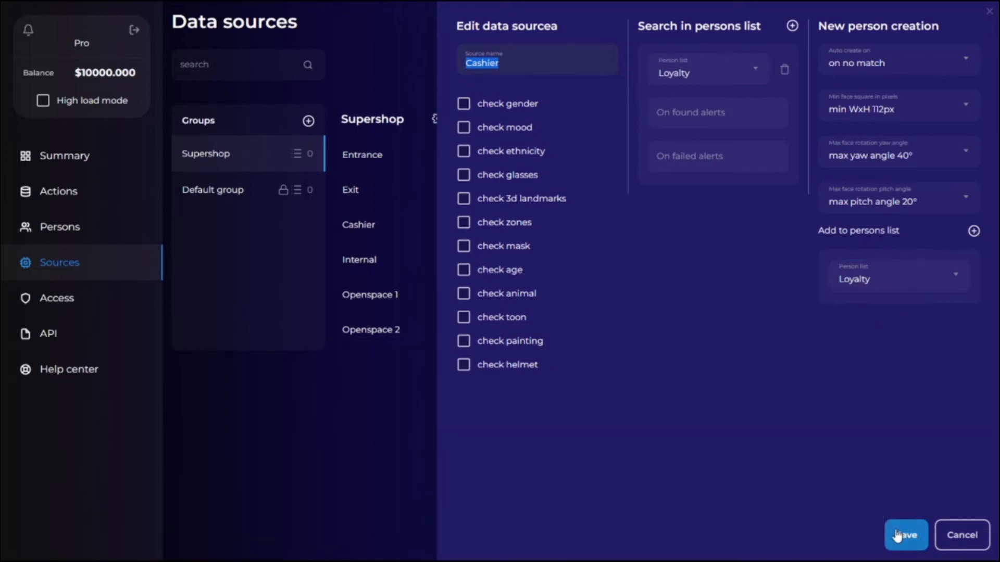
pyautogui.click(896, 536)
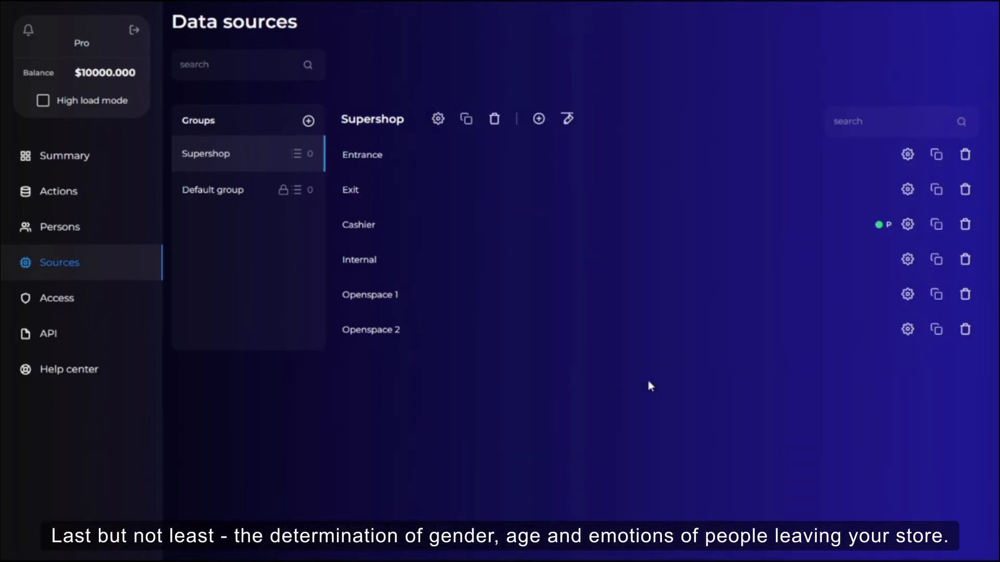
# Enable the age, gender and mood checks in the Exit source's settings and save them.
pyautogui.click(907, 196)
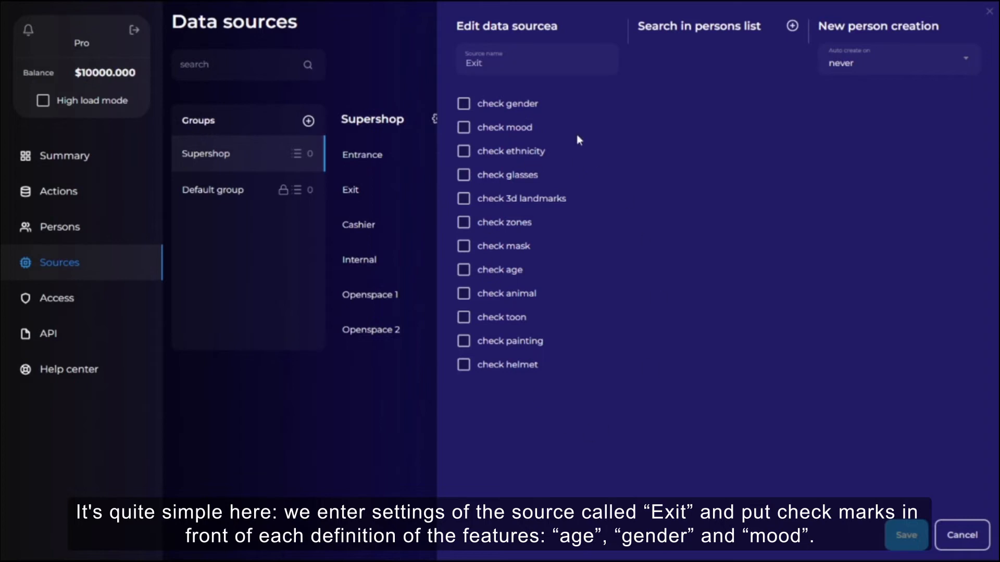
pyautogui.click(495, 273)
pyautogui.click(509, 108)
pyautogui.click(499, 136)
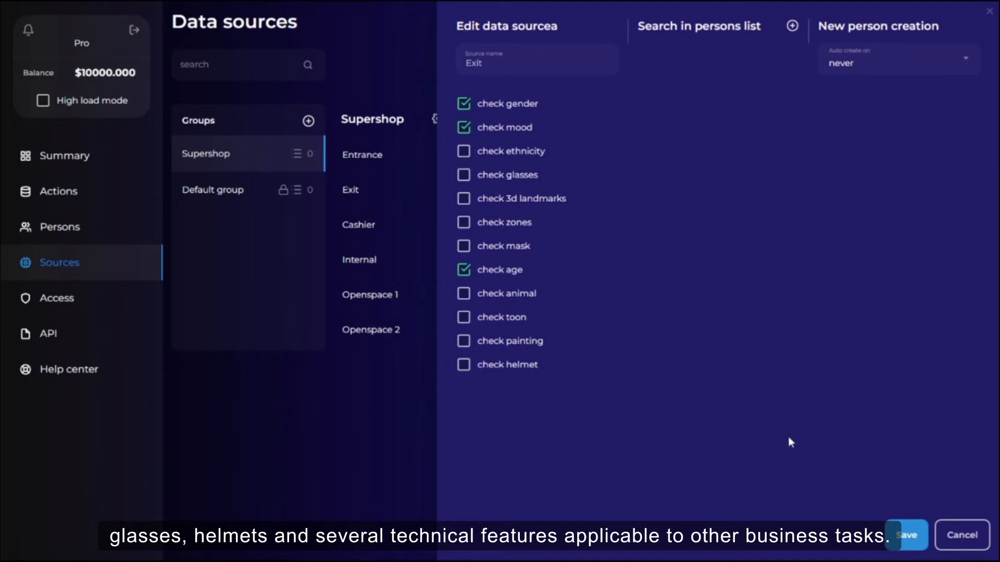
pyautogui.click(908, 541)
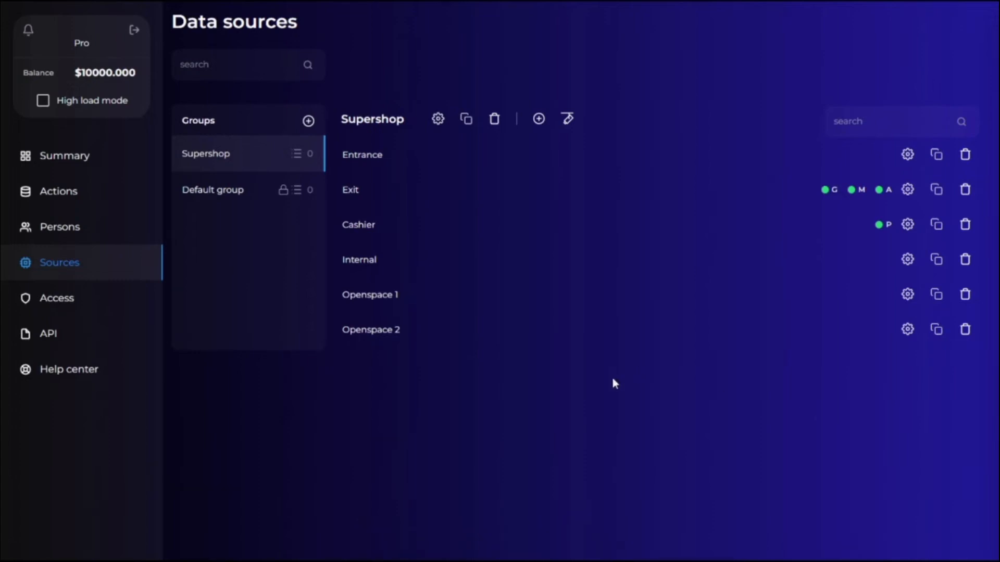
# Open the action logs filtered to the Supershop source group and the Entrance source.
pyautogui.click(59, 198)
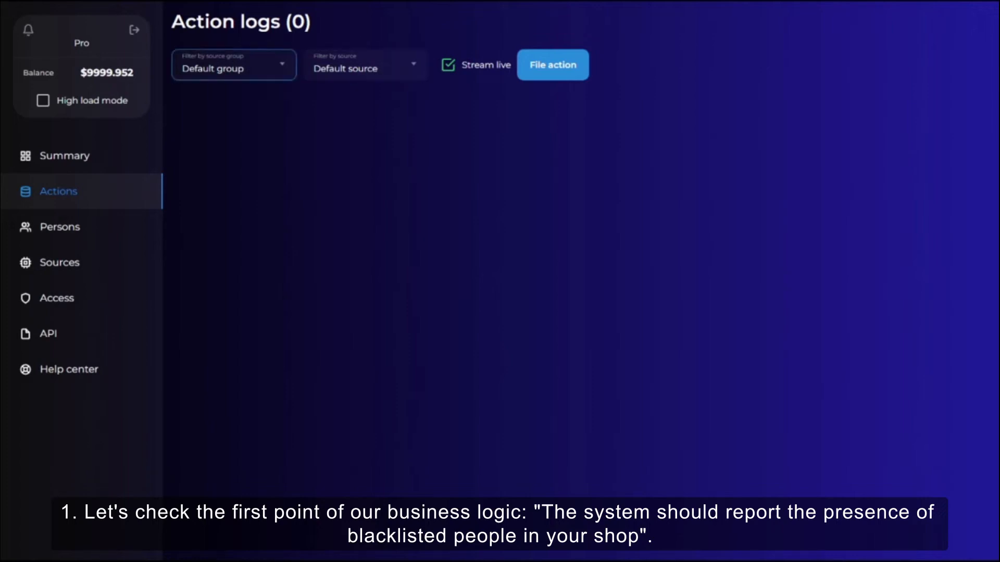
pyautogui.click(233, 73)
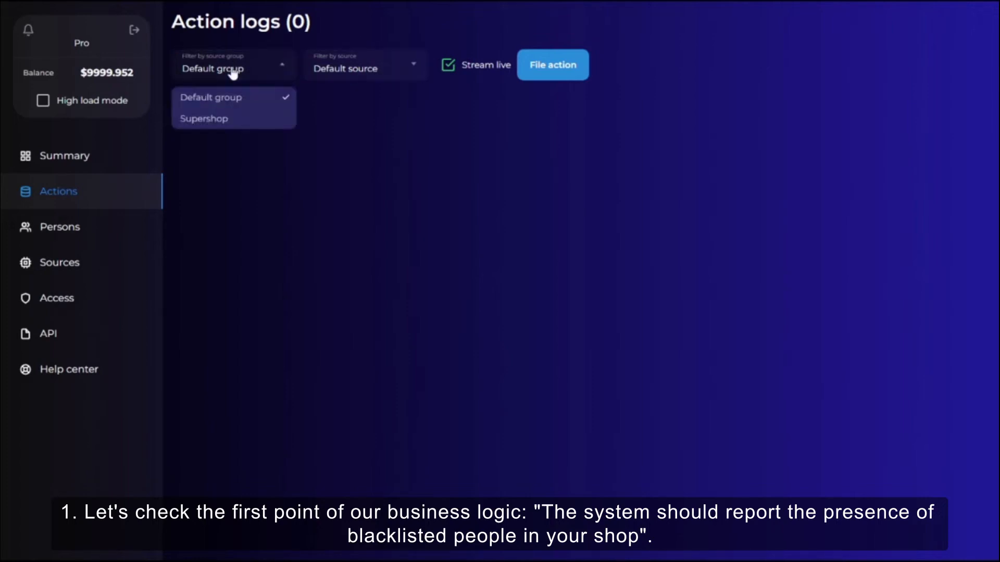
pyautogui.click(226, 122)
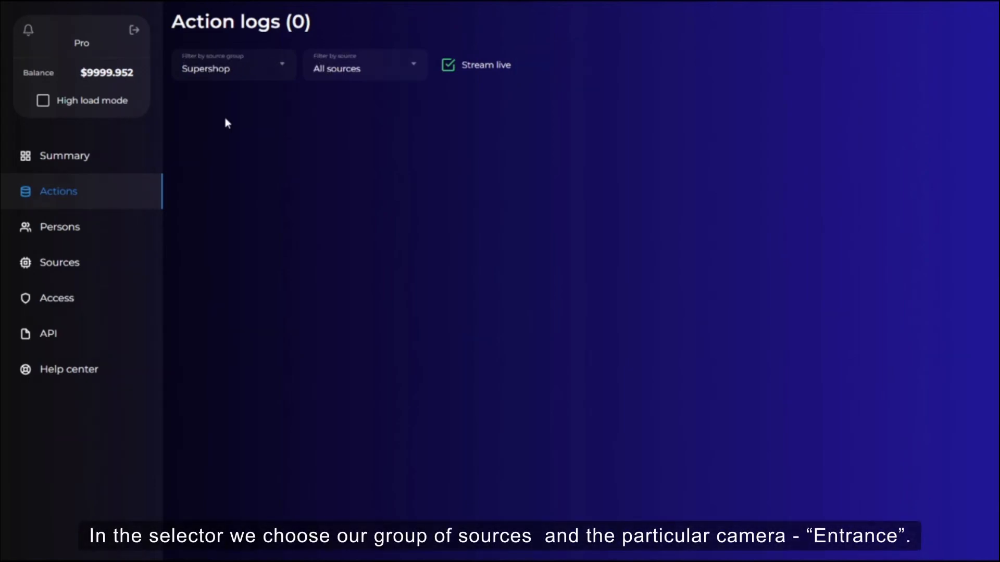
pyautogui.click(361, 78)
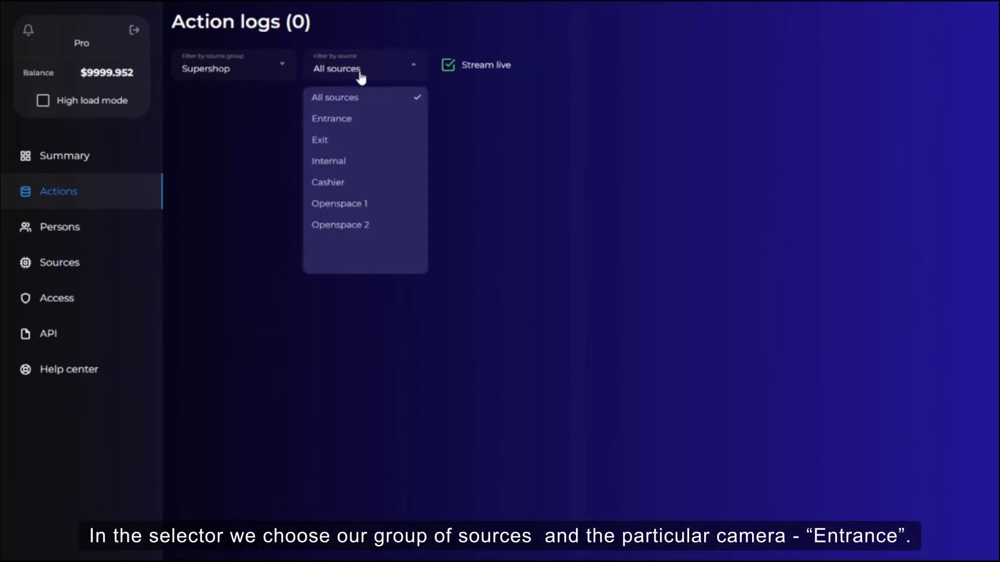
pyautogui.click(352, 121)
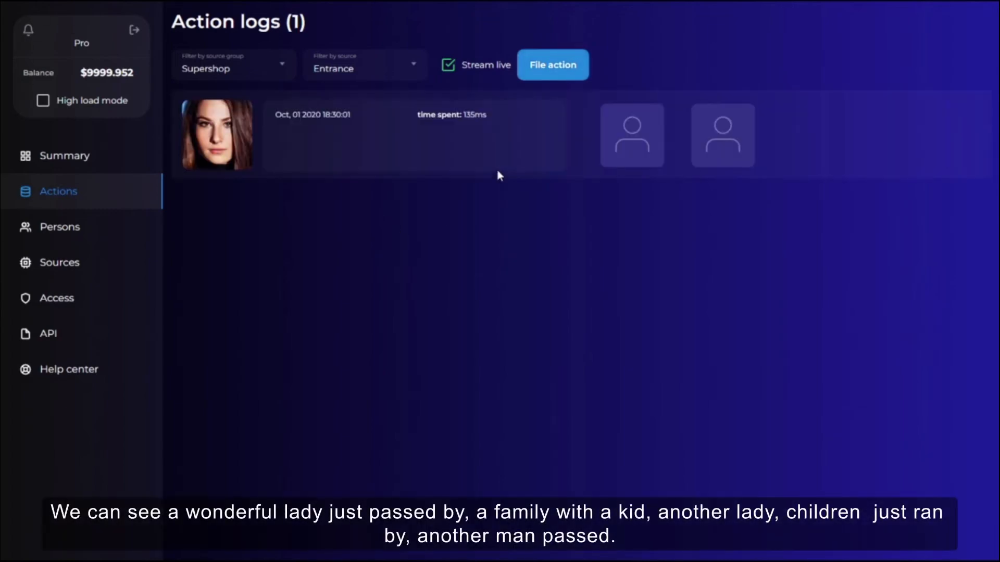
# File several test actions on the Entrance source to emulate visitors arriving.
pyautogui.click(542, 75)
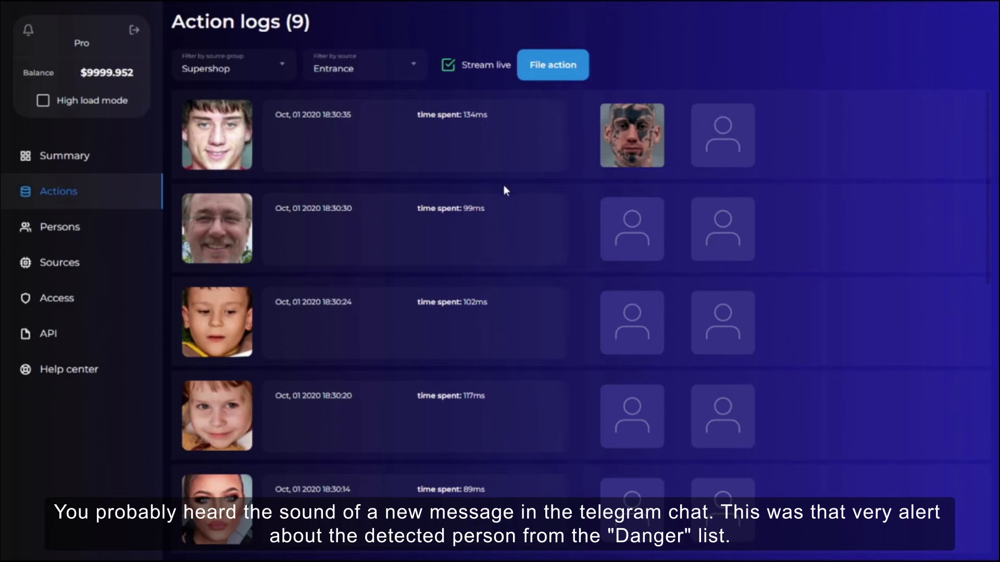
pyautogui.moveTo(636, 129)
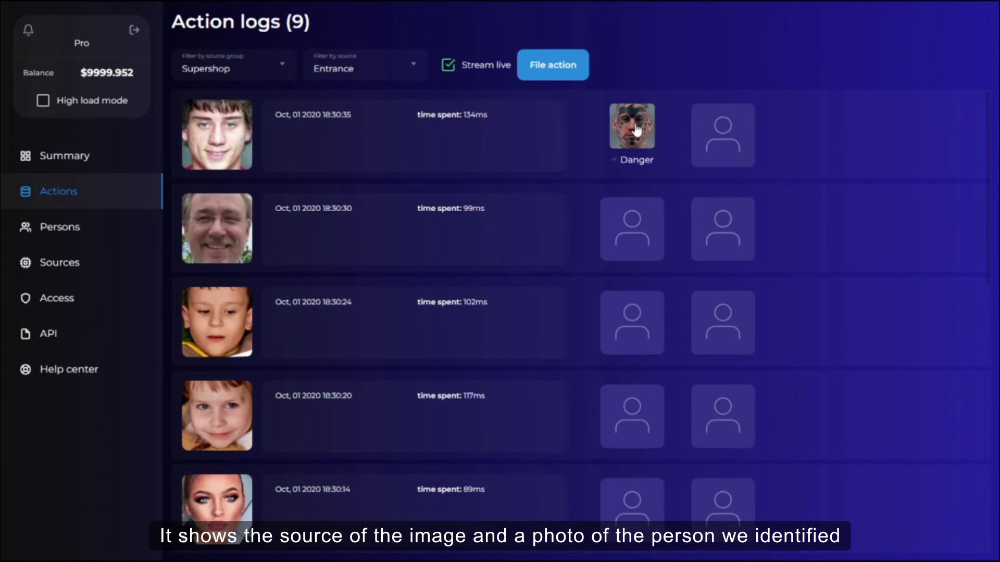
pyautogui.click(561, 76)
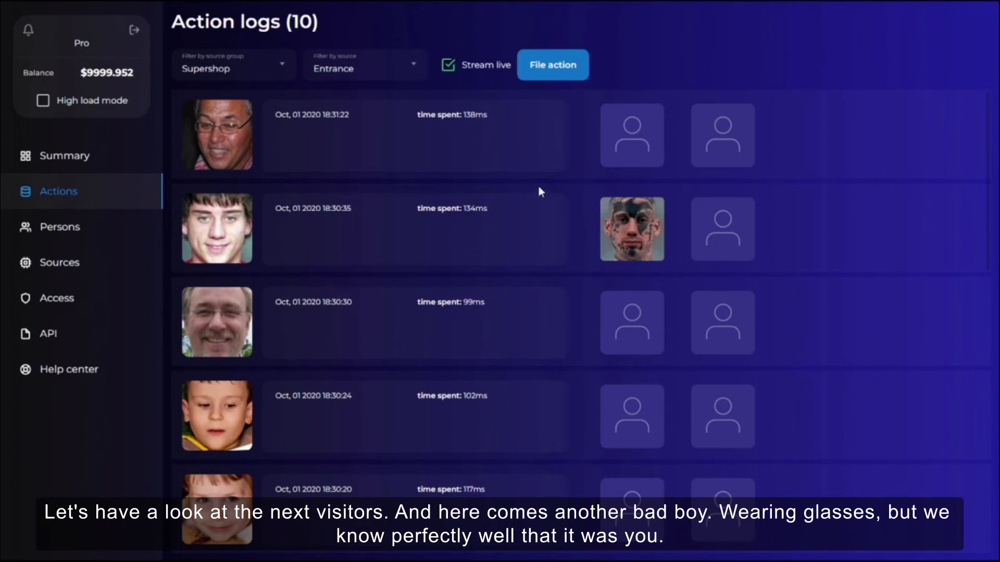
pyautogui.click(547, 67)
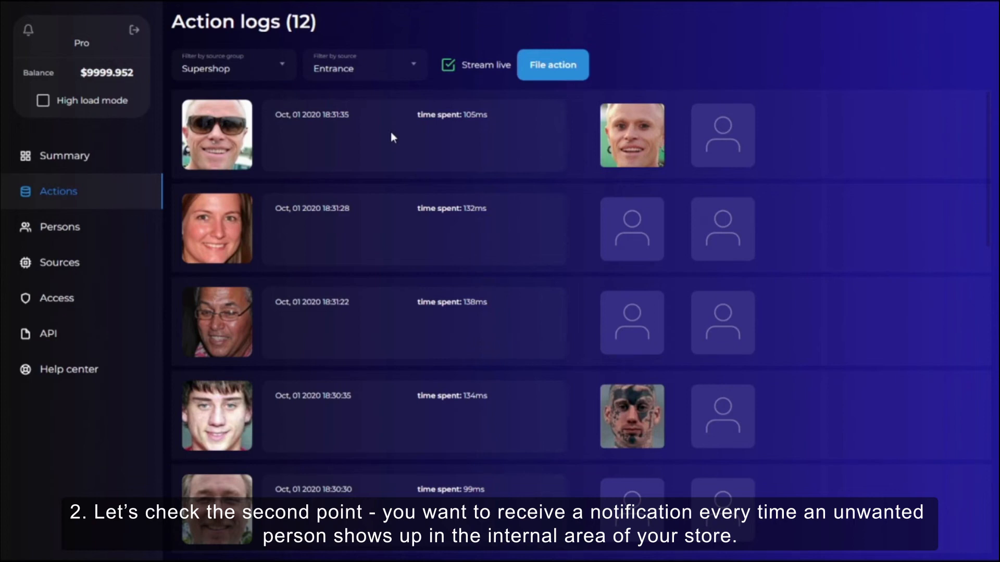
# Switch the action log filter to the Internal source and file several test actions there.
pyautogui.click(361, 66)
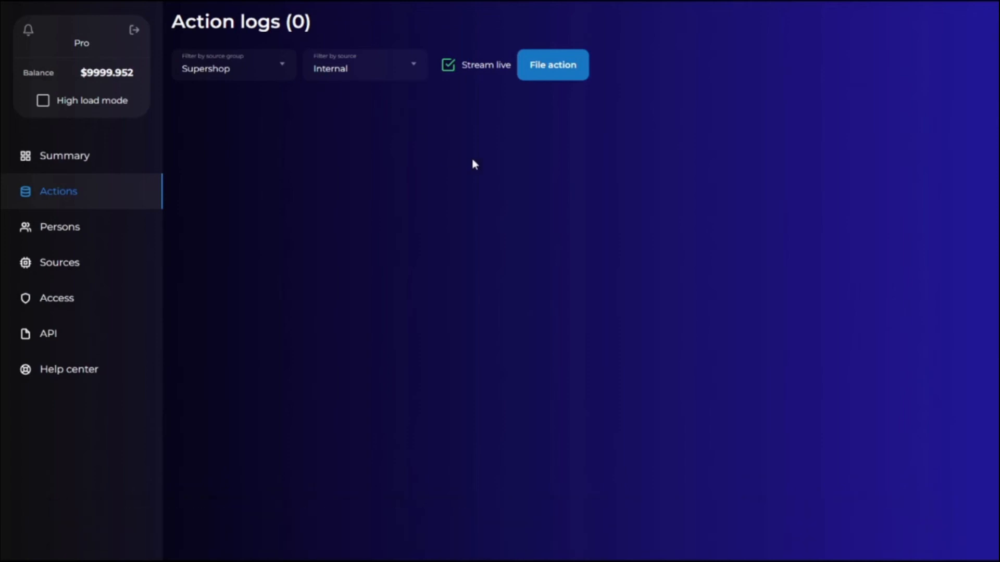
pyautogui.click(551, 73)
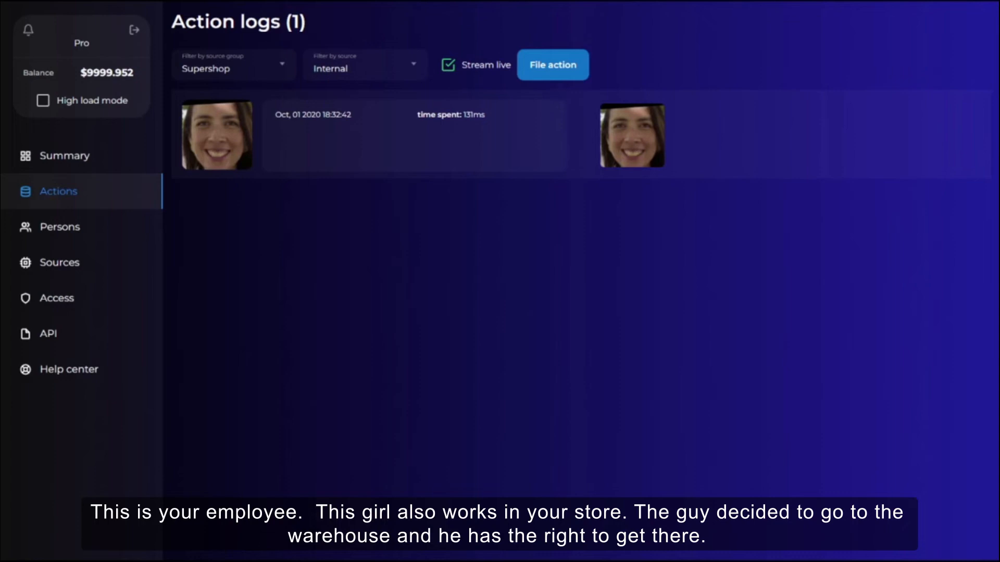
pyautogui.click(563, 68)
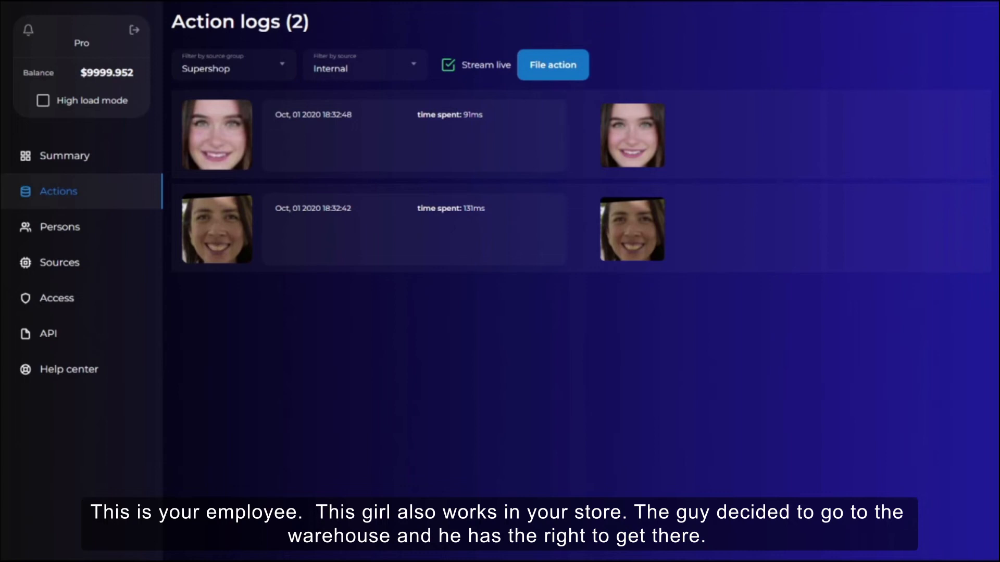
pyautogui.click(577, 73)
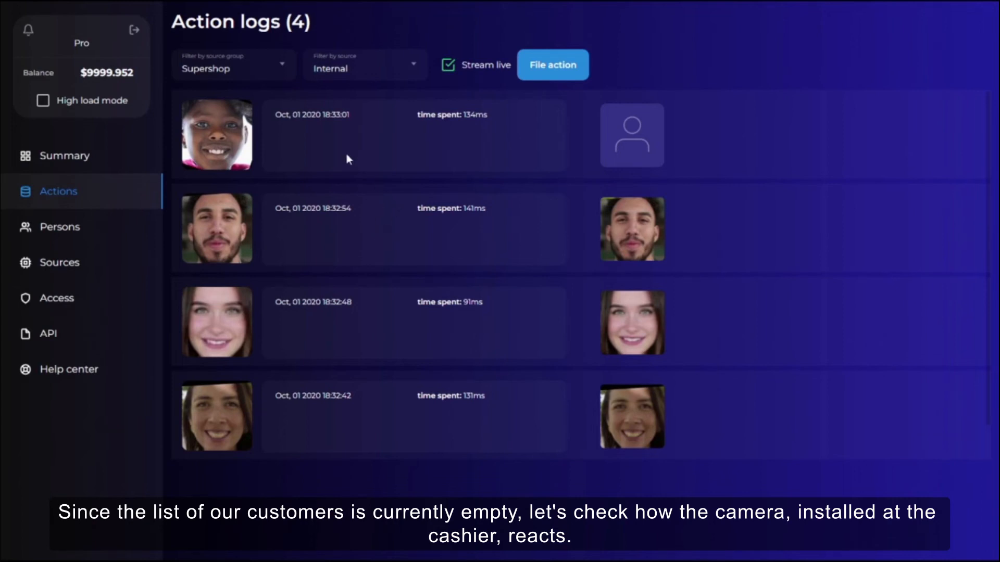
# Switch the action log filter to the Cashier source.
pyautogui.click(359, 69)
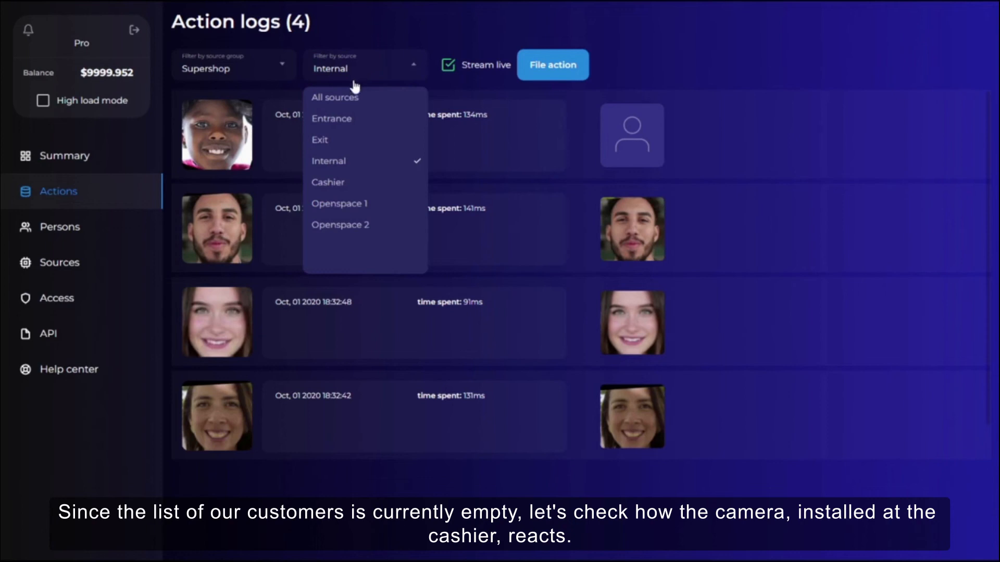
pyautogui.click(340, 184)
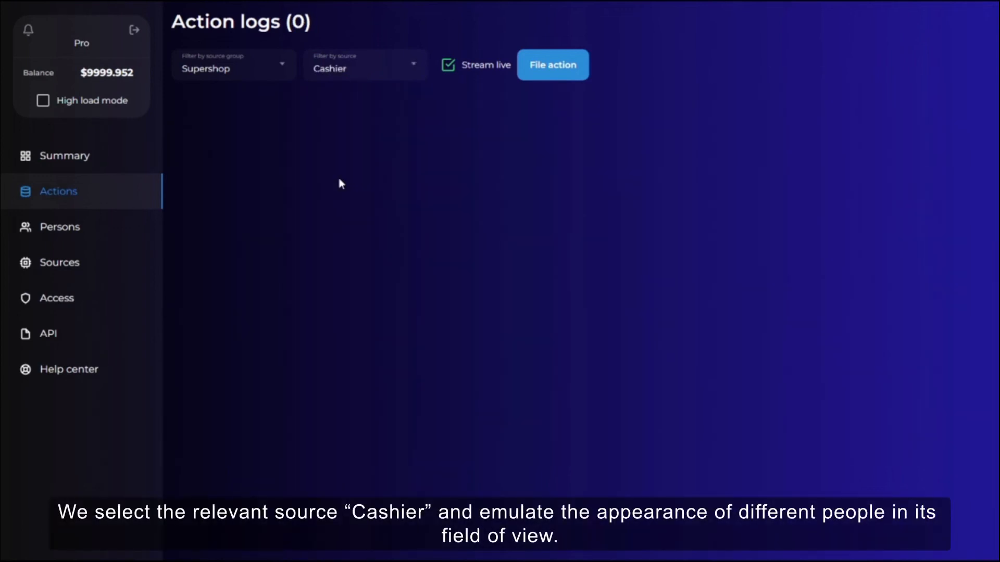
pyautogui.click(355, 72)
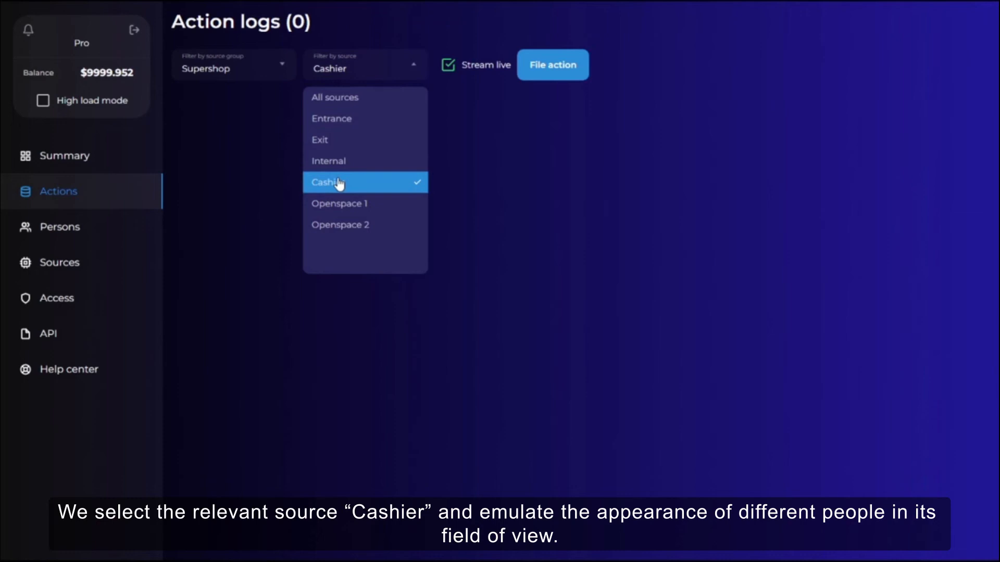
pyautogui.click(556, 175)
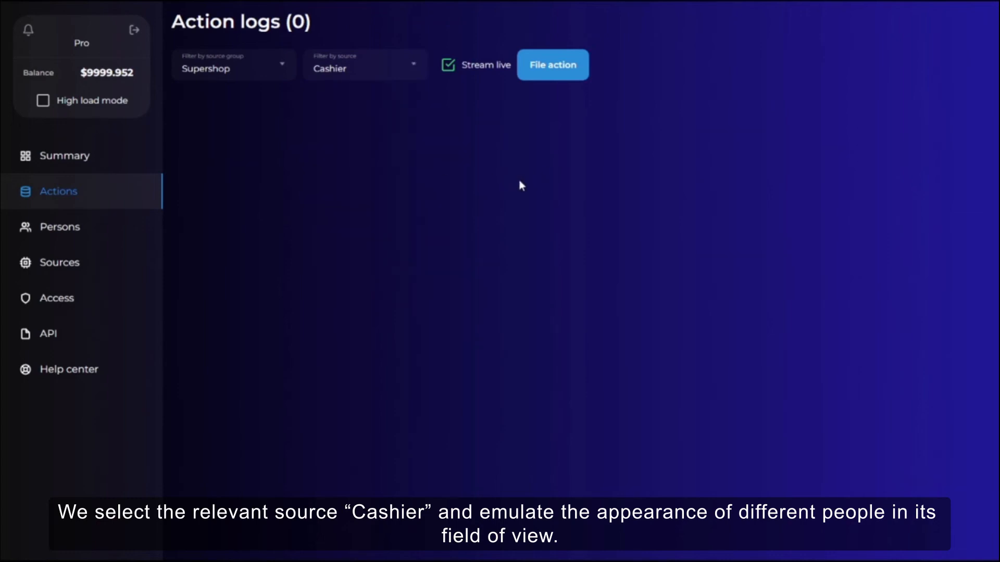
# File several test actions on the Cashier source to emulate customers making purchases.
pyautogui.click(550, 72)
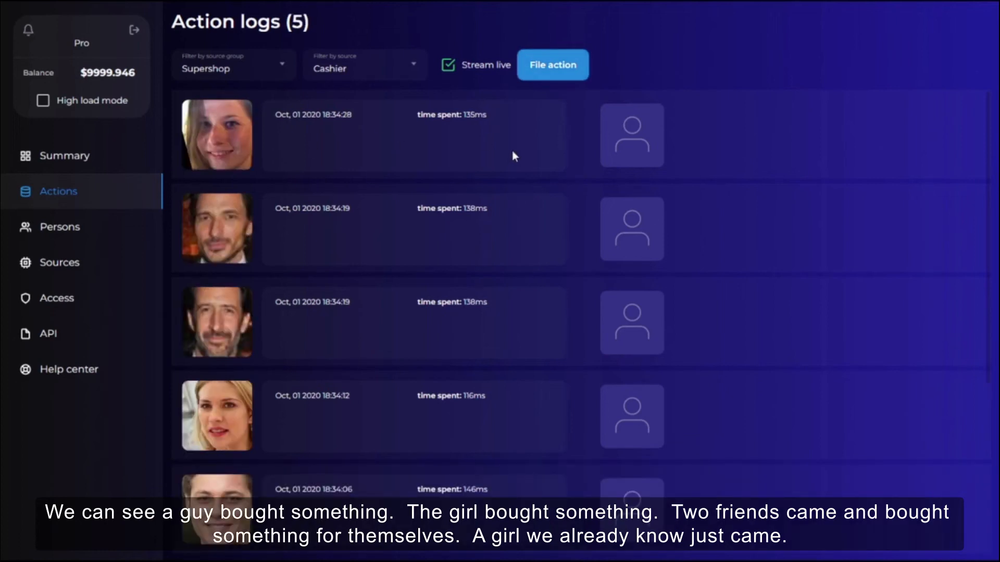
pyautogui.click(553, 78)
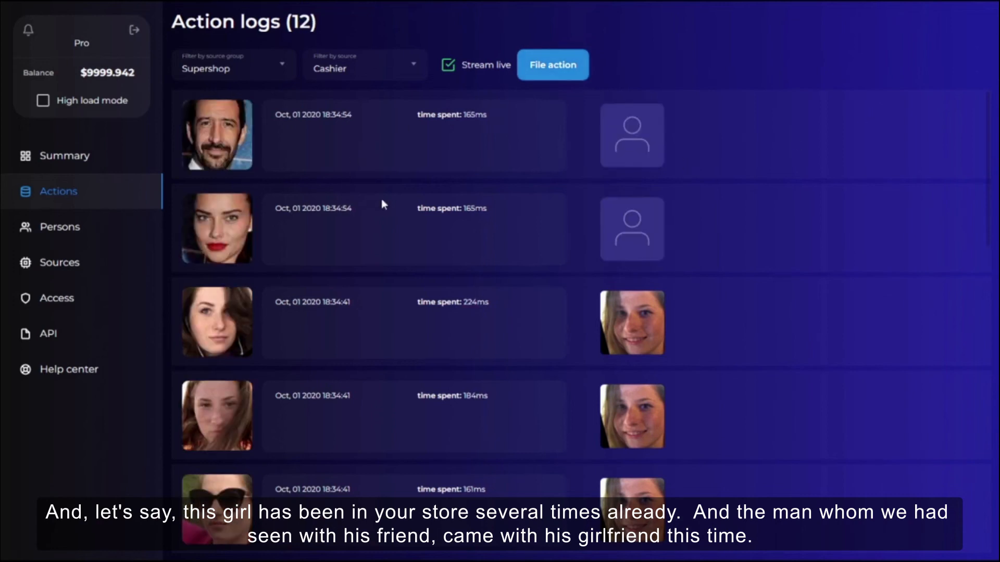
# Open the Persons page and select the Loyalty persons list.
pyautogui.click(65, 230)
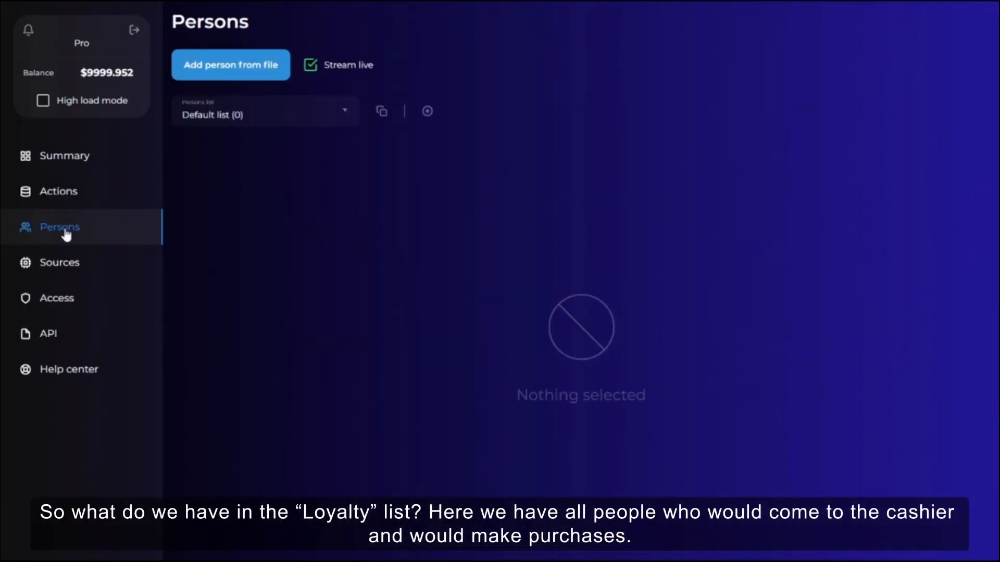
pyautogui.click(230, 121)
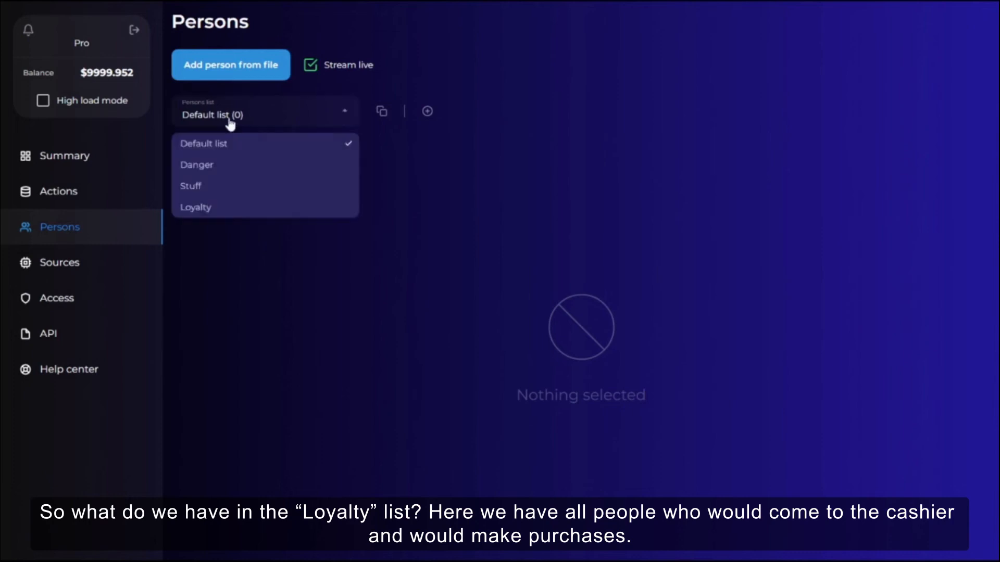
pyautogui.click(228, 210)
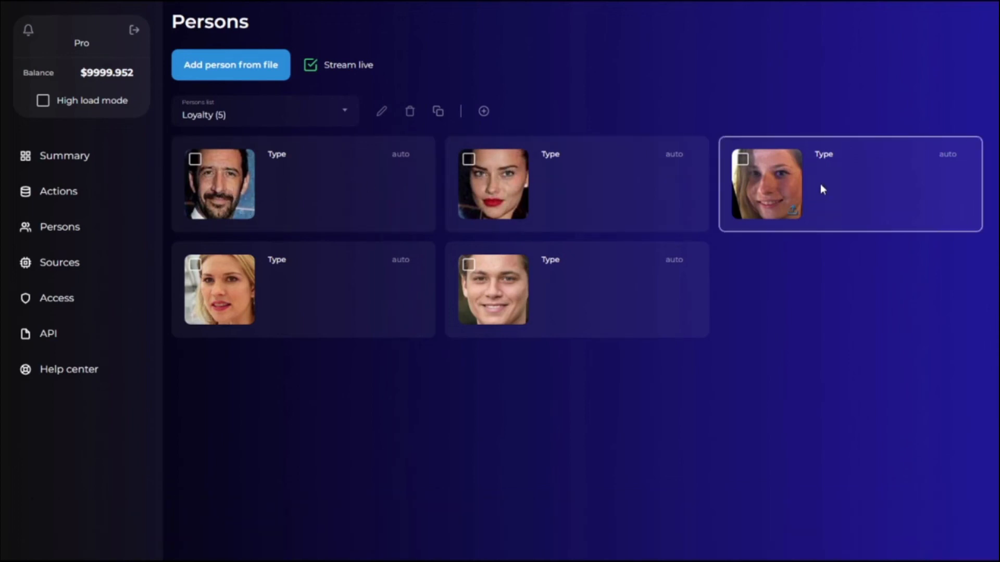
# Select the man's person card and open his match history.
pyautogui.click(383, 189)
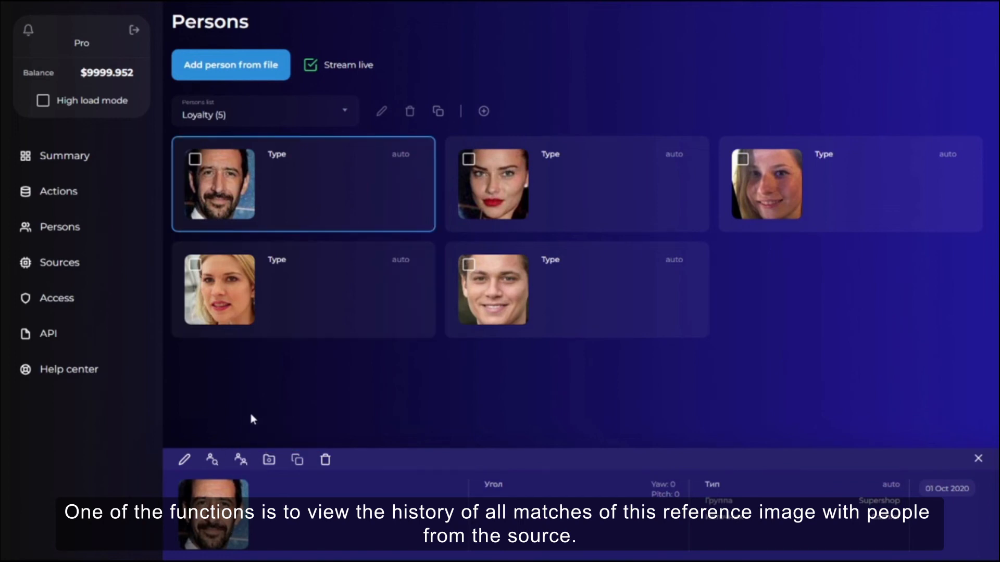
pyautogui.click(241, 462)
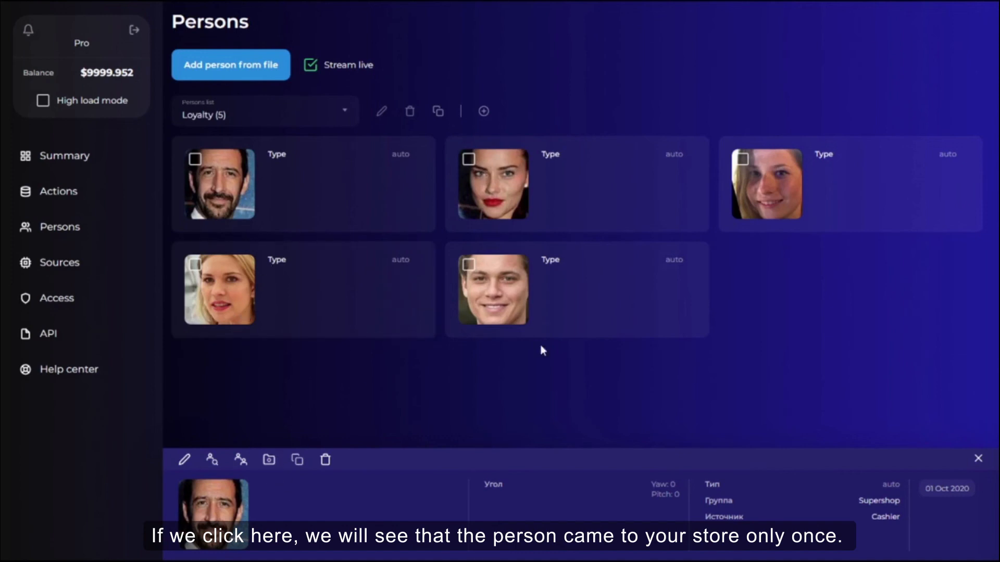
# Open the match history of the girl's person card and scroll through her matches.
pyautogui.click(837, 179)
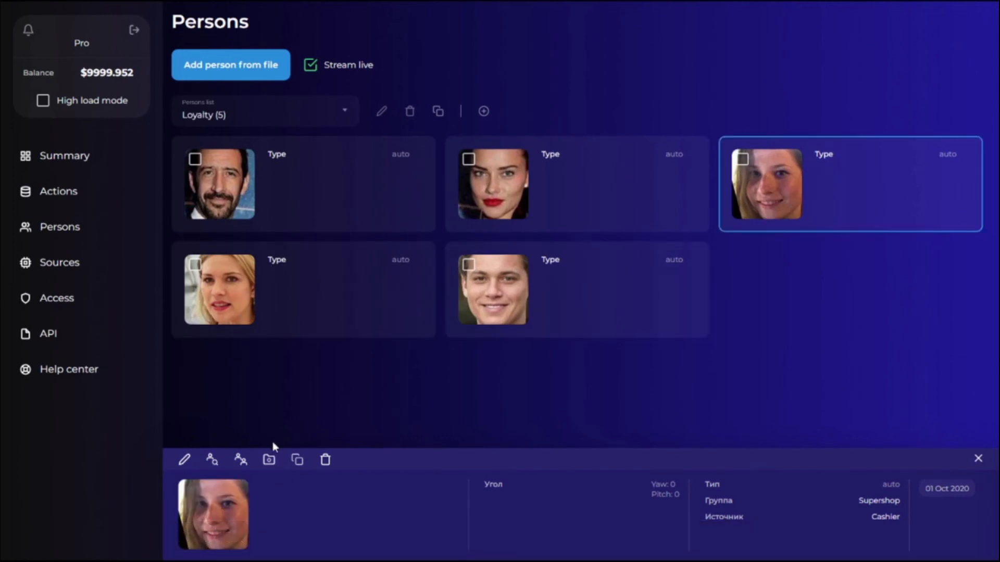
pyautogui.click(240, 460)
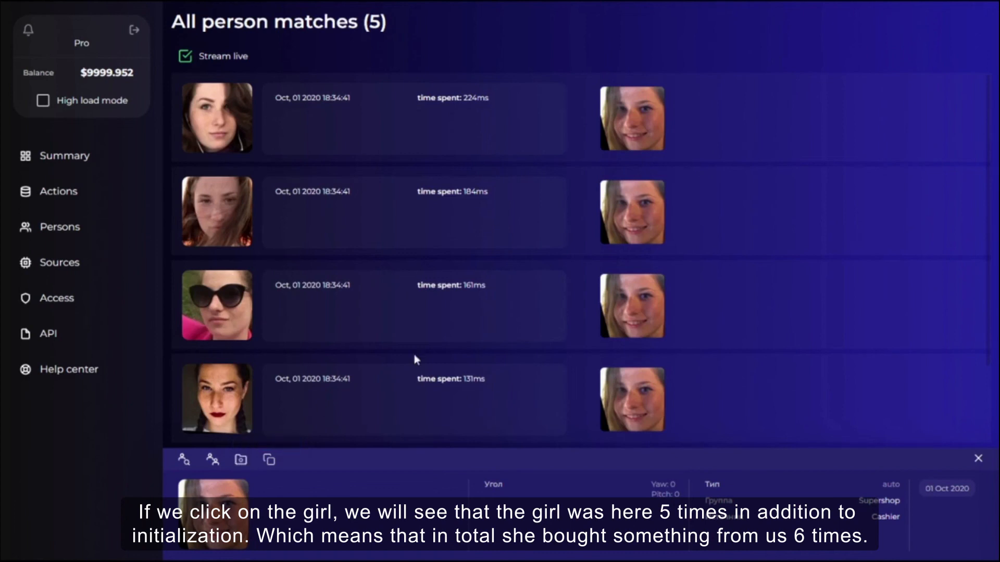
pyautogui.scroll(-1, 549, 263)
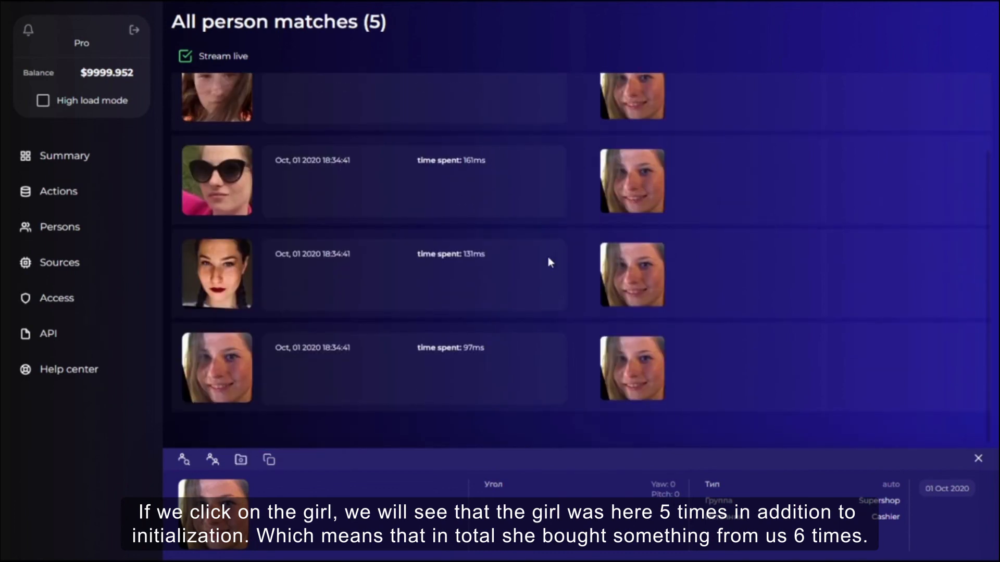
pyautogui.scroll(1, 548, 262)
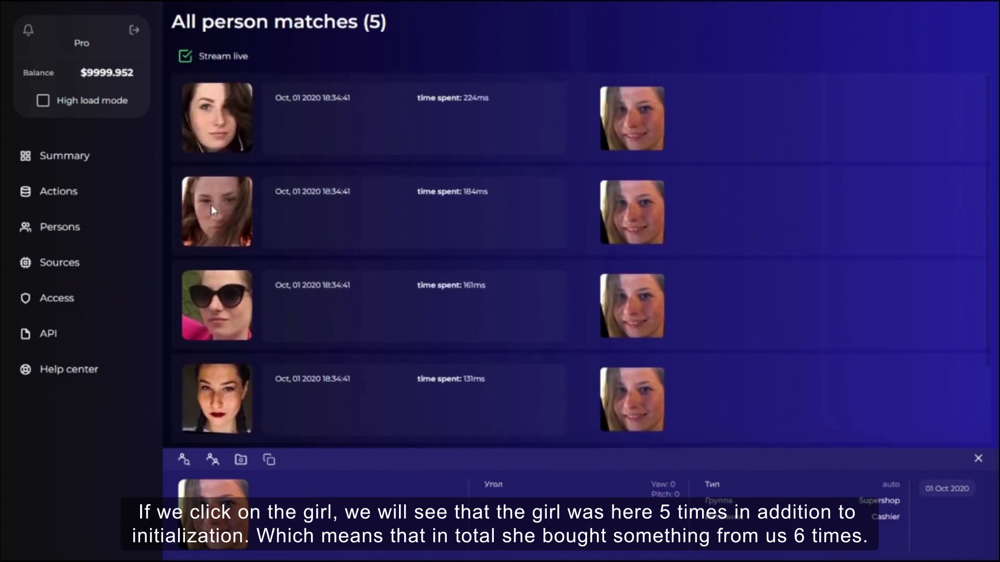
pyautogui.scroll(-1, 292, 267)
pyautogui.scroll(-1, 267, 259)
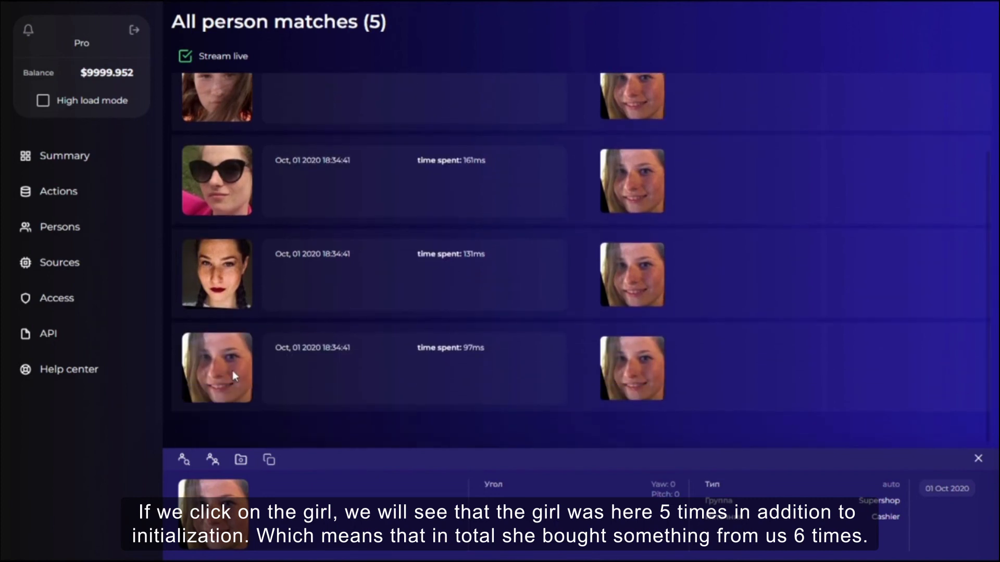
pyautogui.scroll(2, 344, 318)
pyautogui.scroll(-3, 300, 333)
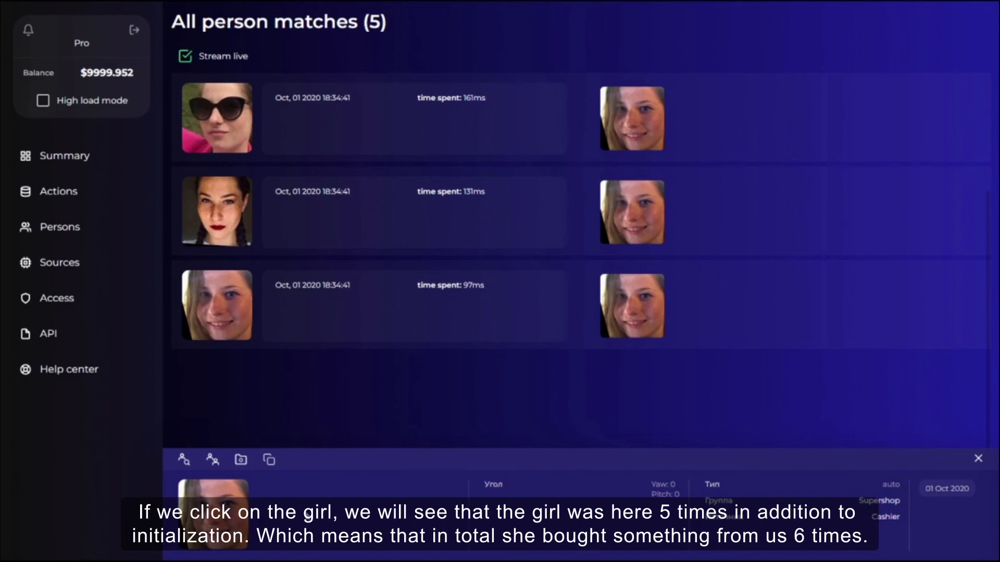
pyautogui.scroll(3, 326, 380)
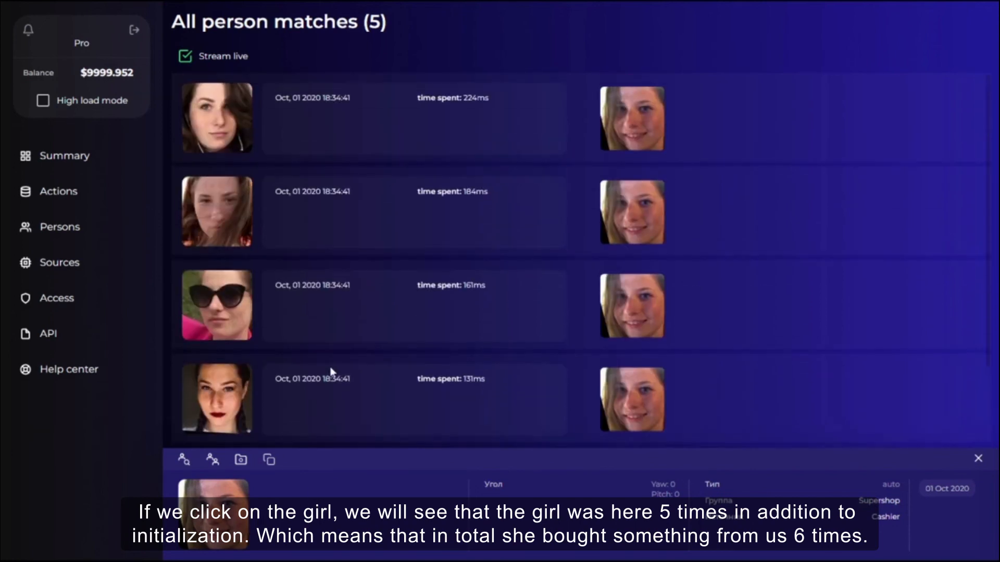
pyautogui.click(345, 59)
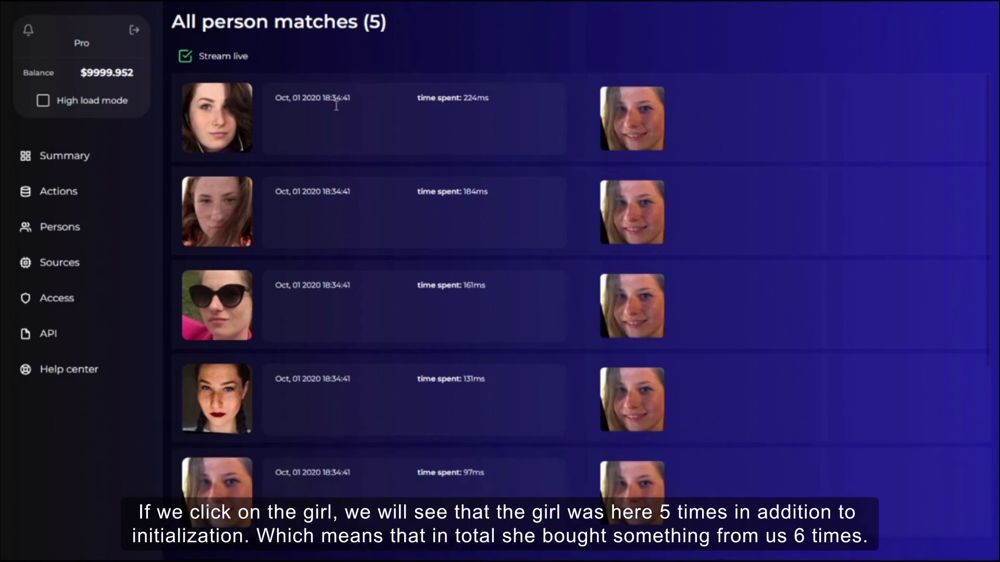
# Filter the action logs to the Supershop group's Entrance source and file more test actions there.
pyautogui.click(70, 196)
pyautogui.click(245, 76)
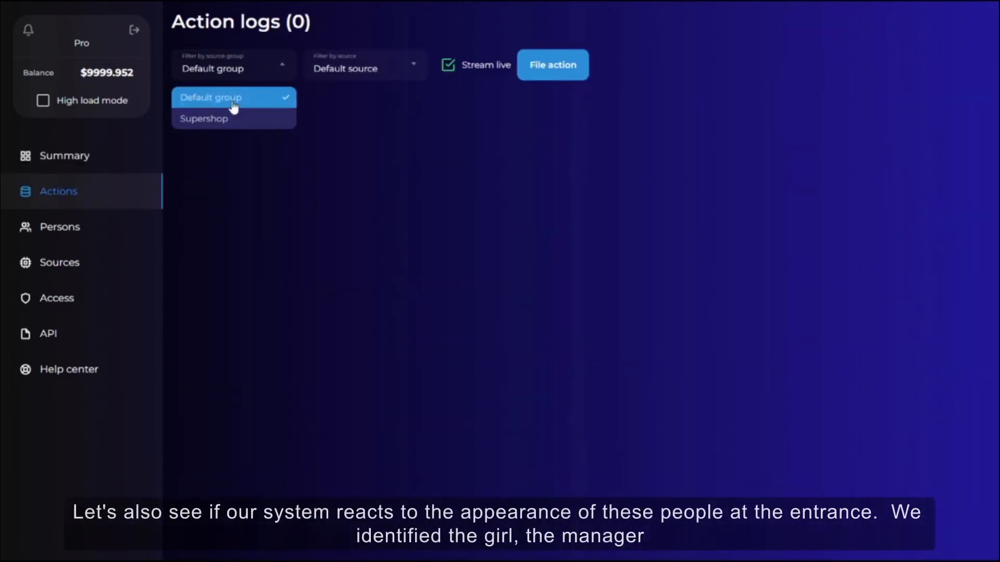
pyautogui.click(223, 119)
pyautogui.click(359, 73)
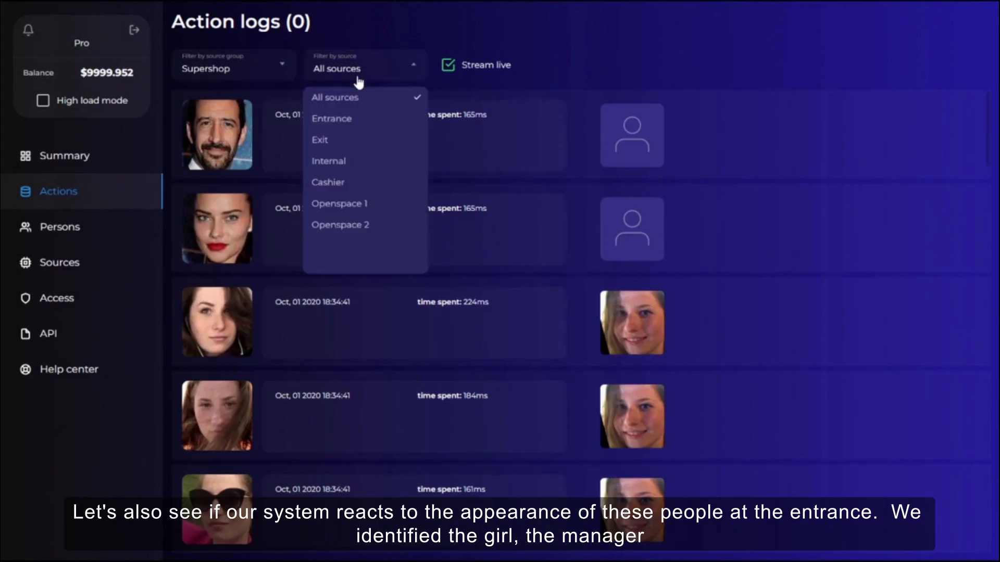
pyautogui.click(343, 119)
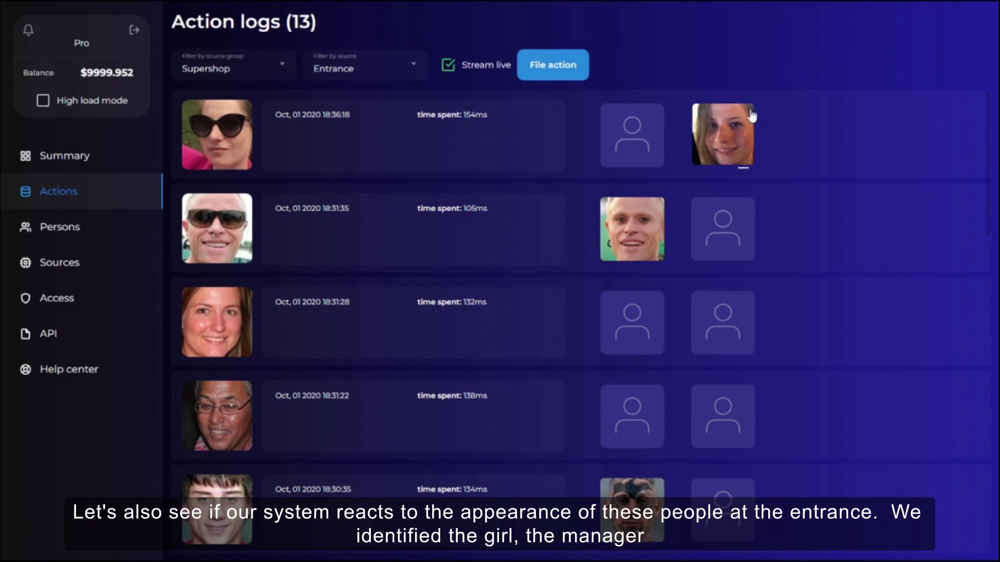
pyautogui.moveTo(750, 122)
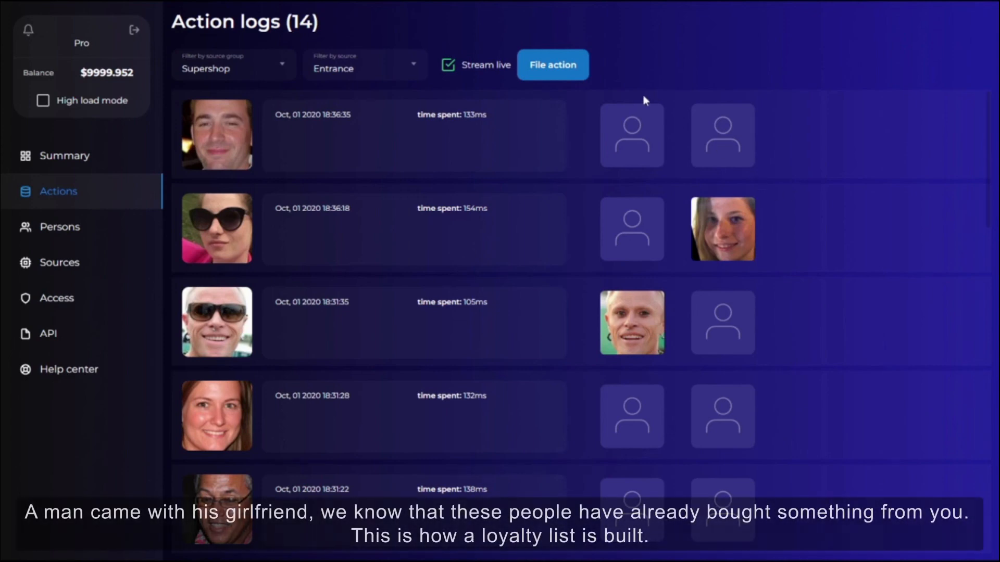
pyautogui.click(581, 77)
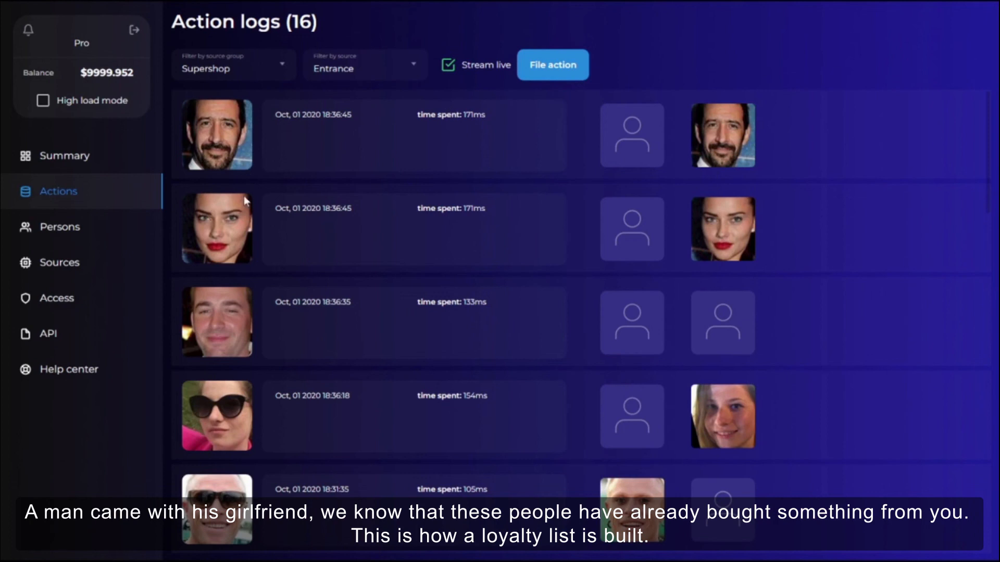
# Switch the action log source filter to Cashier and scroll through its entries.
pyautogui.moveTo(726, 141)
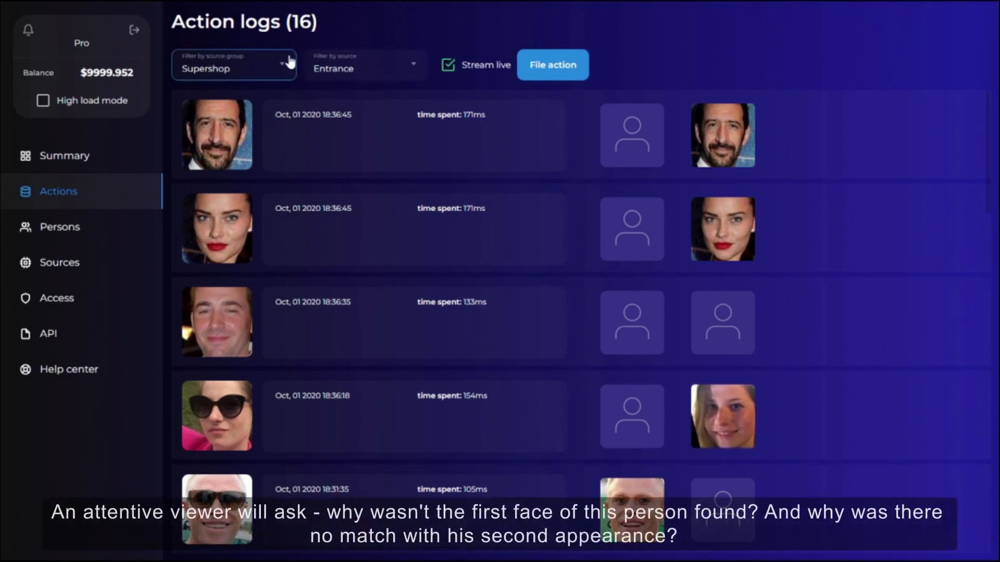
pyautogui.click(336, 66)
pyautogui.click(344, 157)
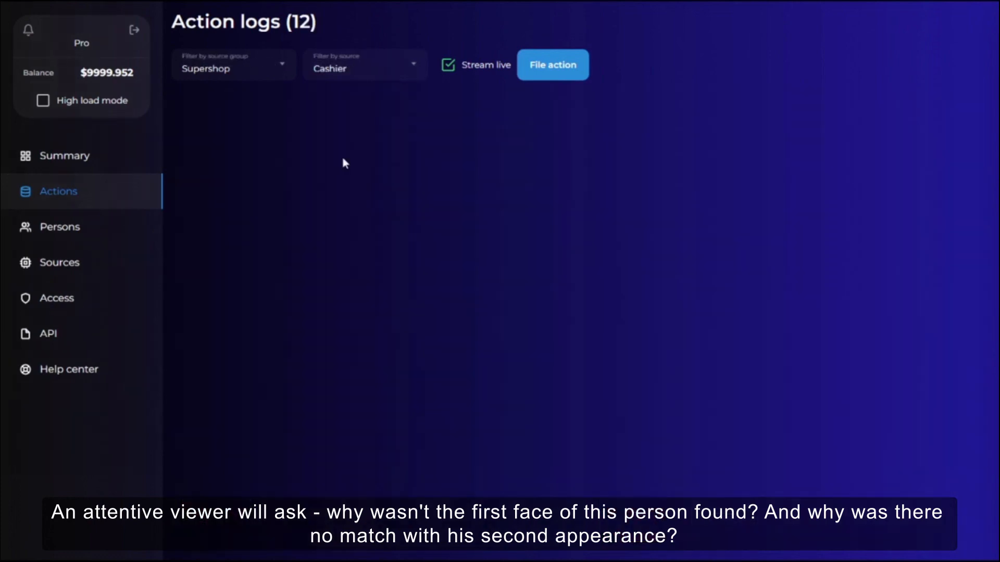
pyautogui.scroll(-10, 339, 172)
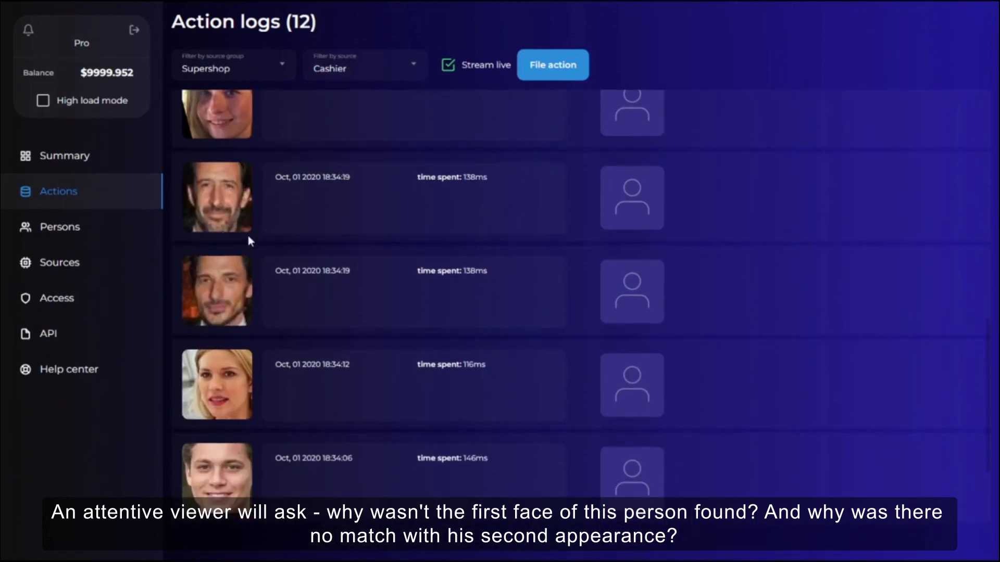
pyautogui.scroll(10, 374, 291)
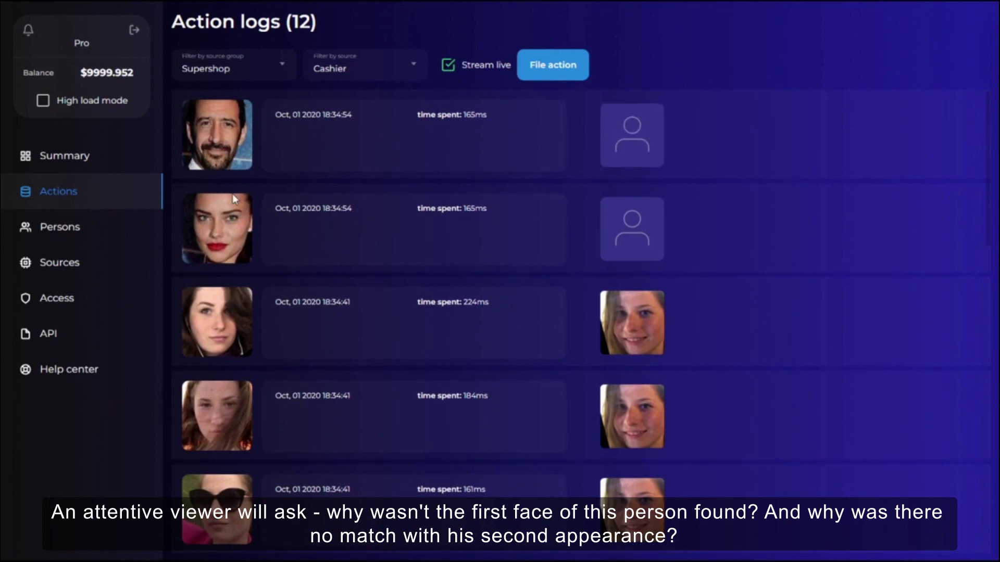
# Open the Cashier source's settings in Sources to review them, then cancel without changes.
pyautogui.click(62, 266)
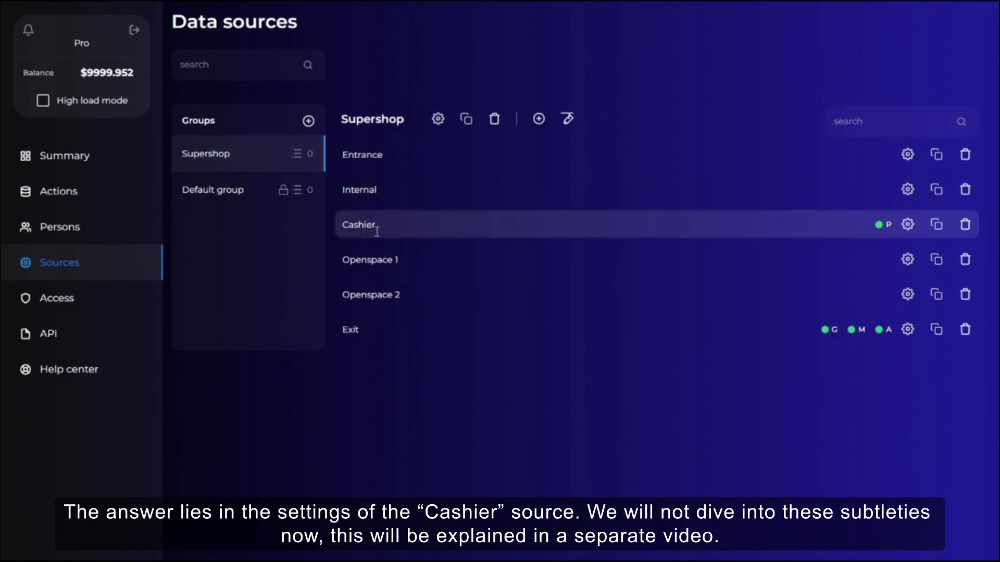
pyautogui.click(907, 224)
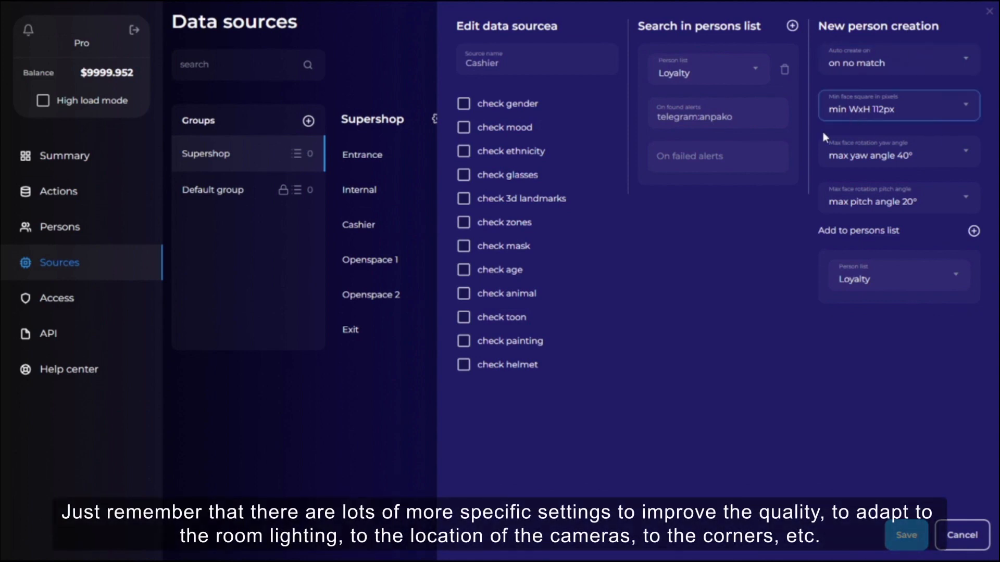
pyautogui.click(964, 535)
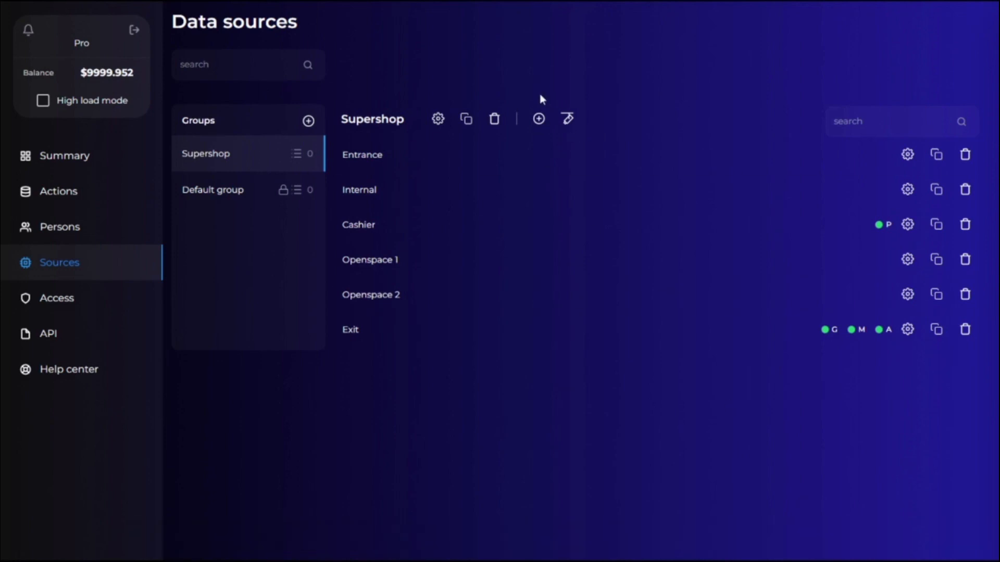
# Filter the action logs to the Supershop group's Exit source and scroll through the entries.
pyautogui.click(89, 191)
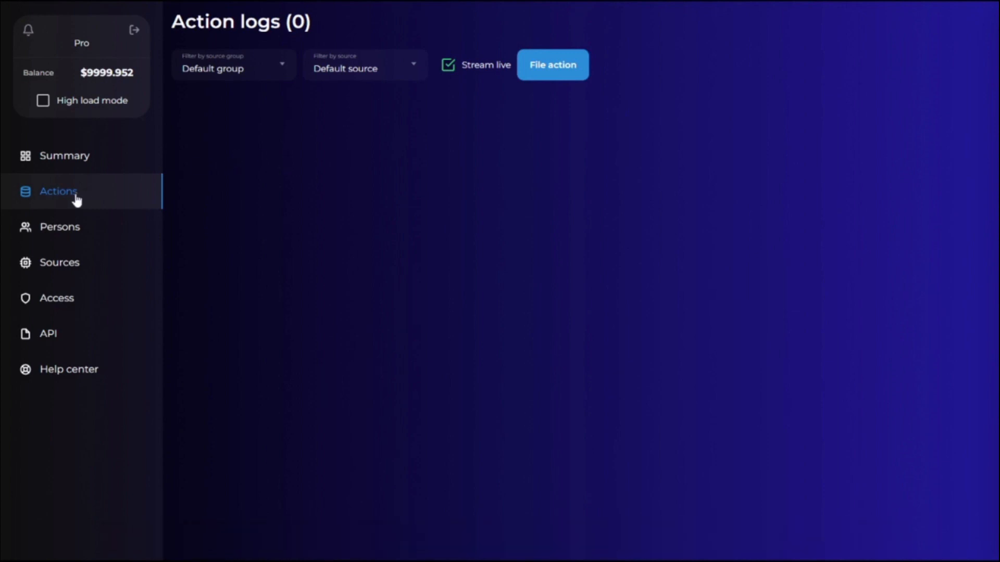
pyautogui.click(267, 76)
pyautogui.click(224, 120)
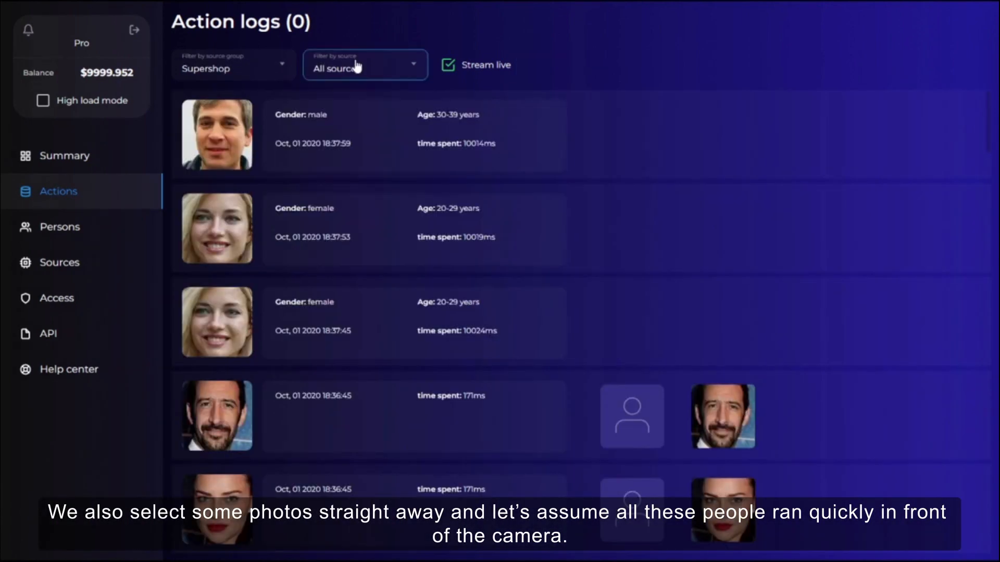
pyautogui.click(359, 68)
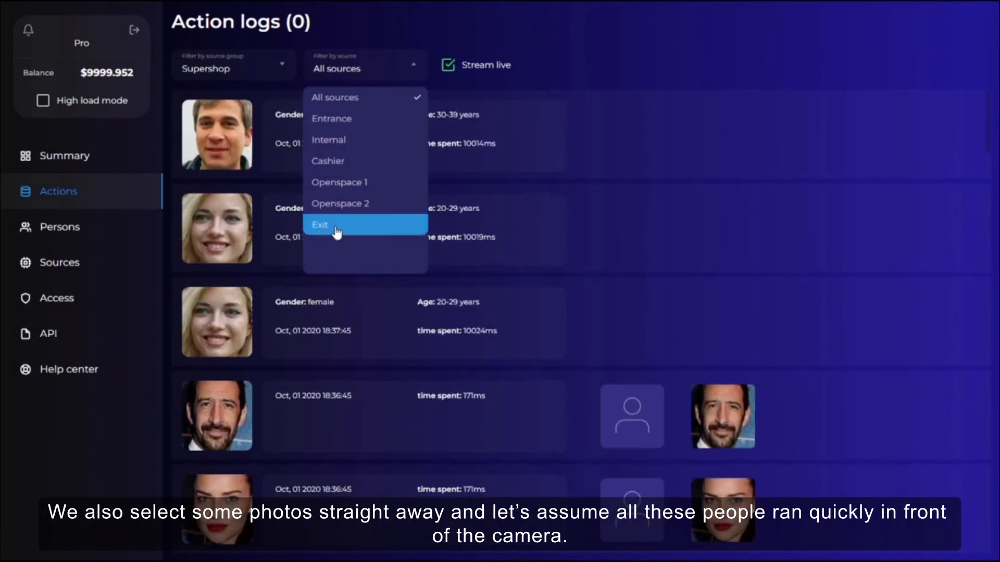
pyautogui.click(398, 229)
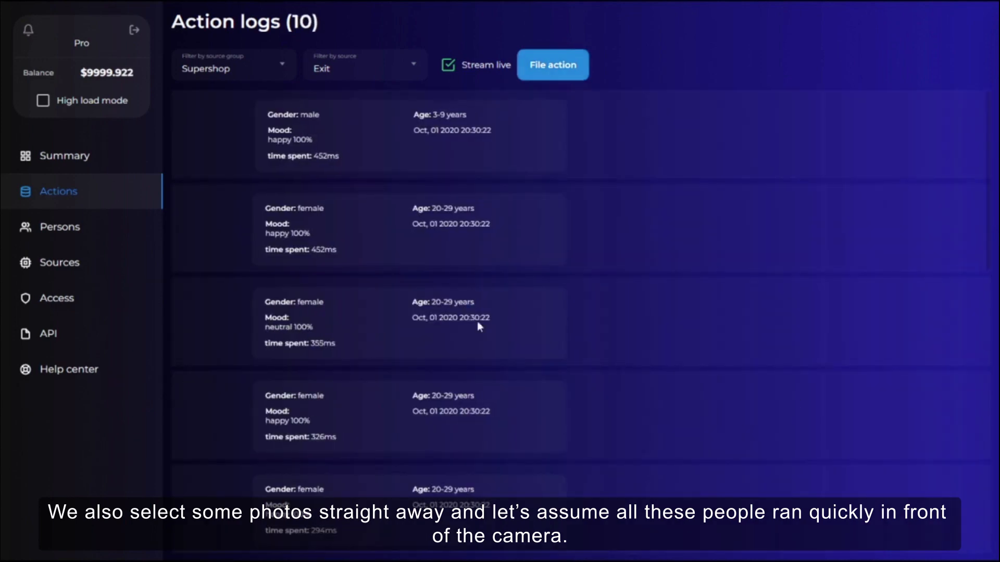
pyautogui.scroll(-5, 640, 289)
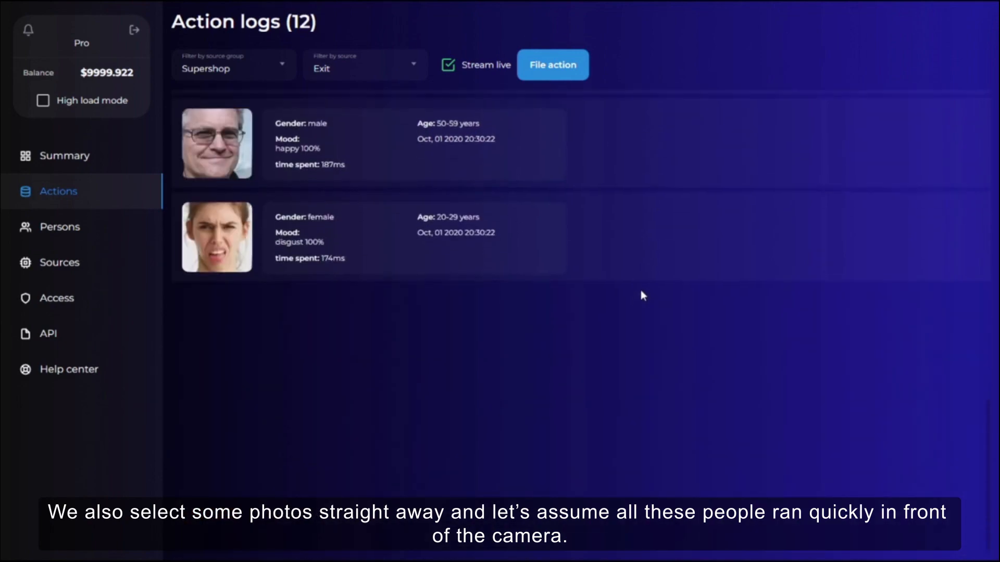
pyautogui.scroll(6, 581, 323)
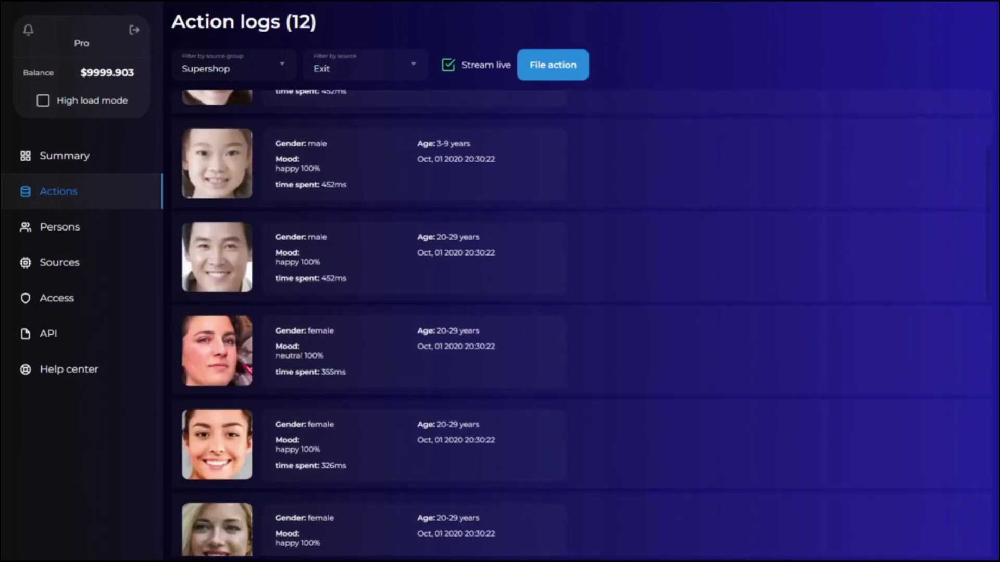
# Open the Summary page and display the mood feature statistics.
pyautogui.click(70, 156)
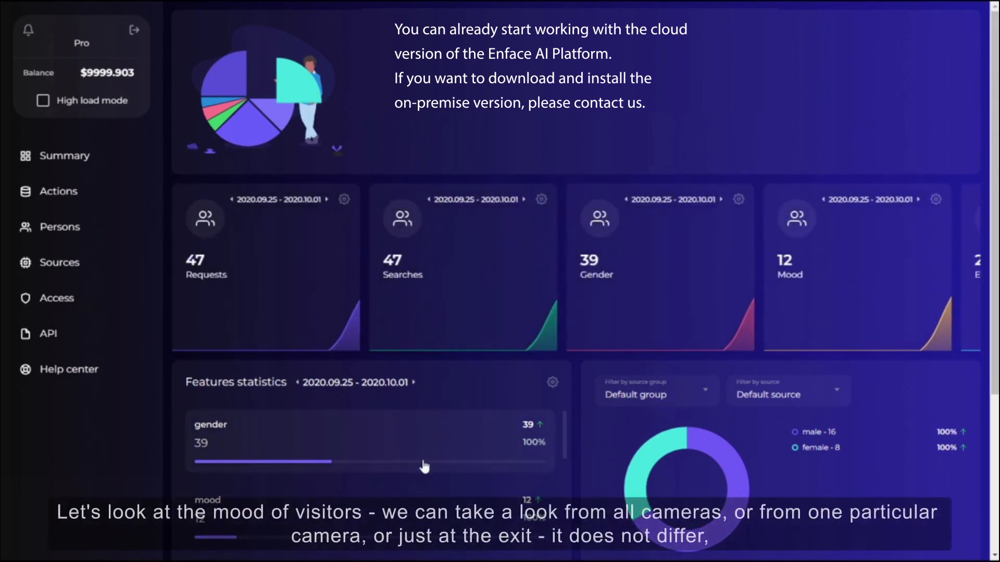
pyautogui.click(260, 517)
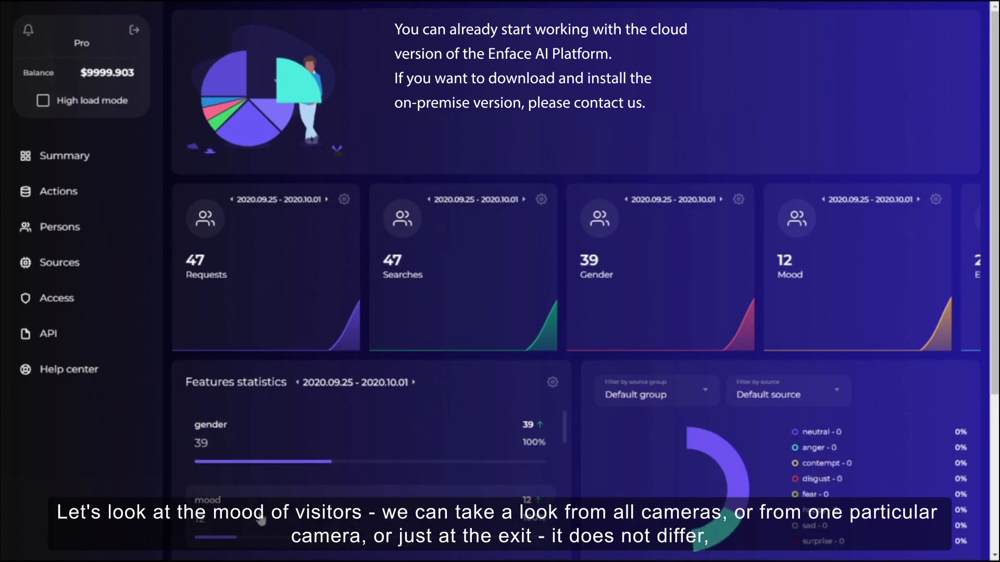
# Filter the mood statistics chart to the Supershop source group and its Exit source.
pyautogui.click(648, 401)
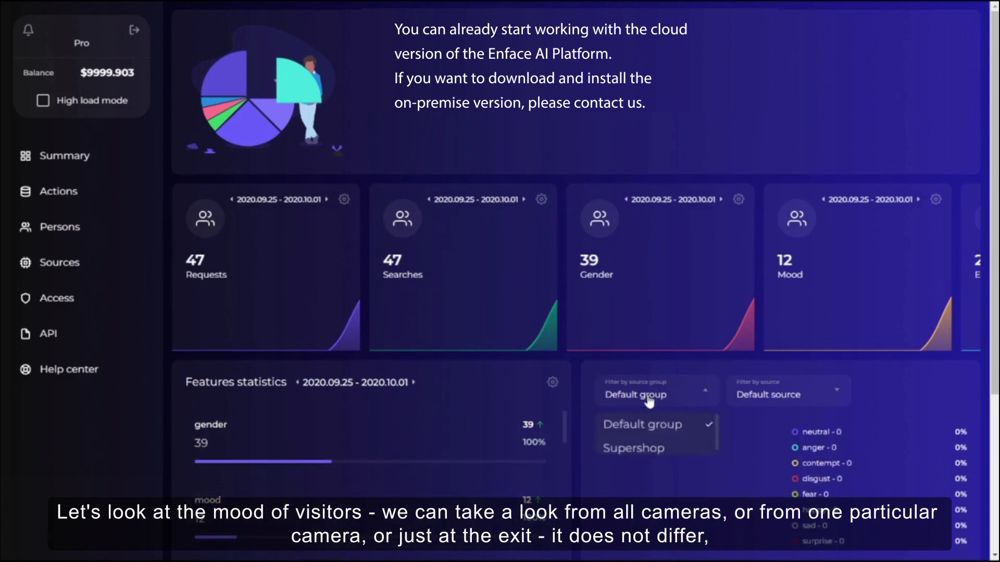
pyautogui.click(649, 451)
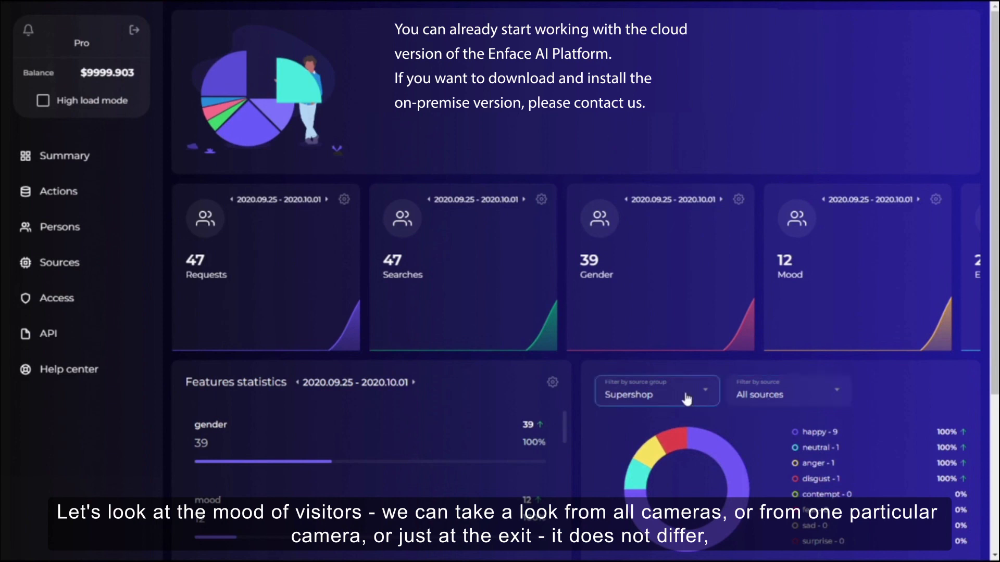
pyautogui.click(782, 389)
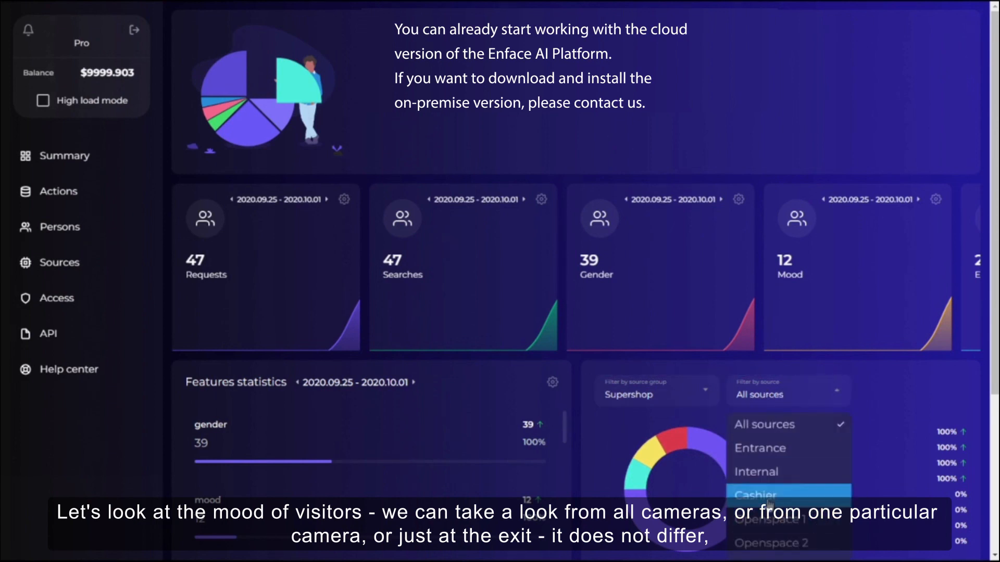
pyautogui.scroll(-1, 765, 501)
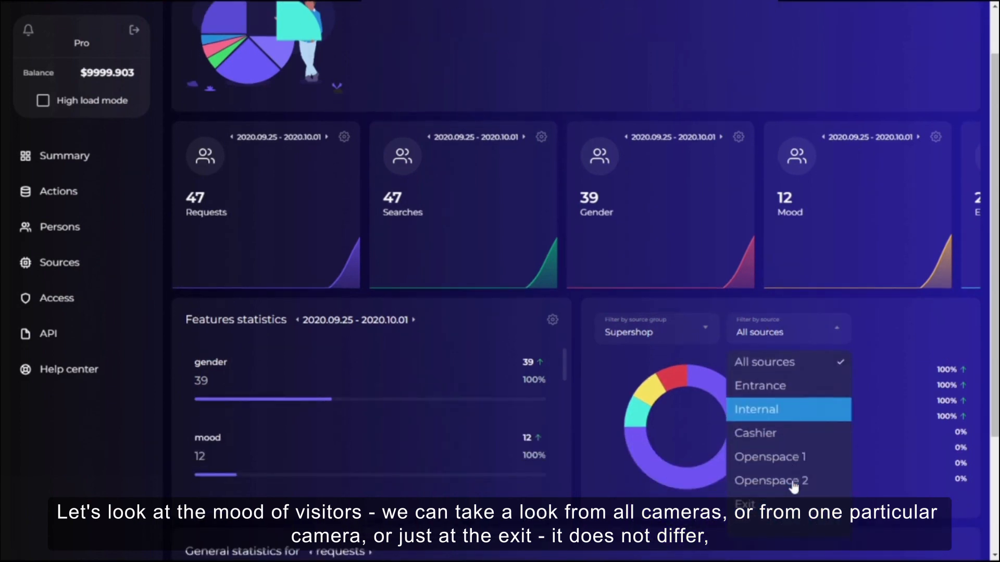
pyautogui.click(759, 503)
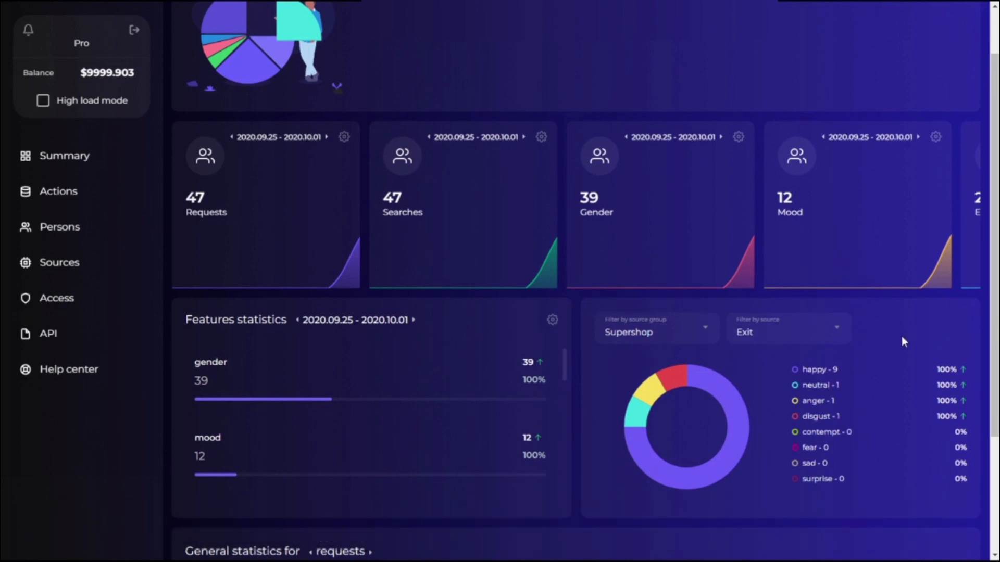
pyautogui.moveTo(664, 394)
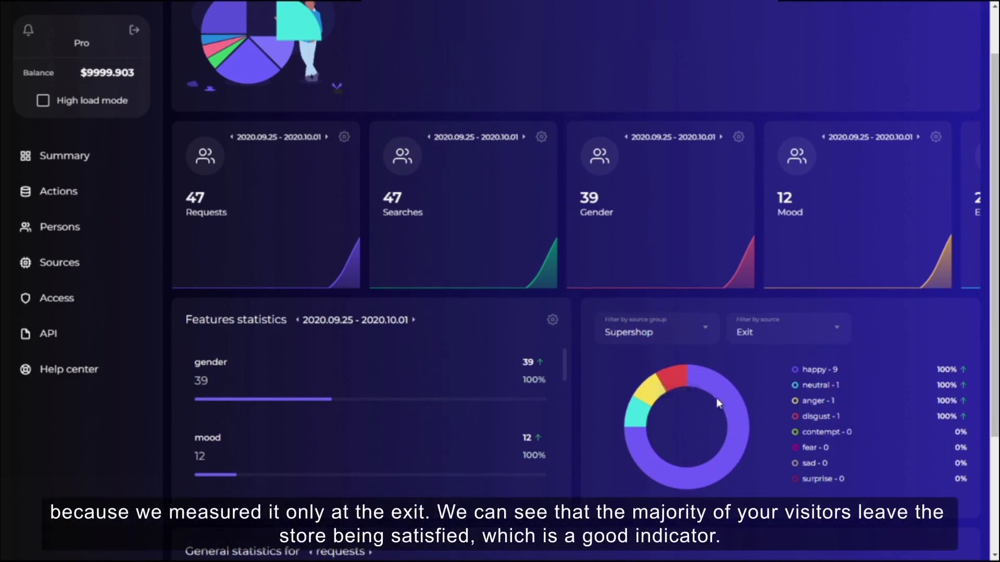
pyautogui.moveTo(743, 425)
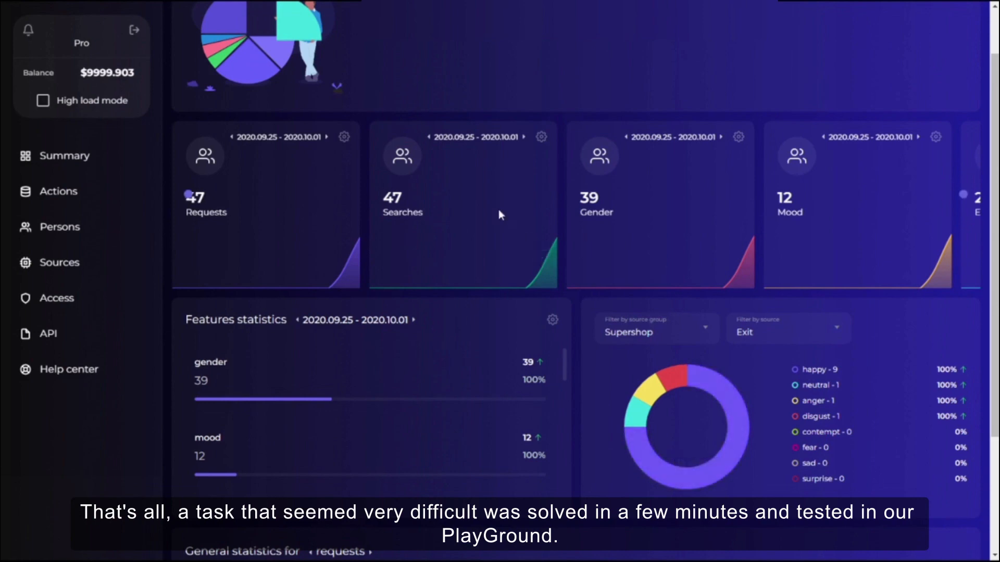
pyautogui.scroll(-2, 501, 186)
pyautogui.scroll(2, 501, 185)
pyautogui.scroll(-3, 501, 185)
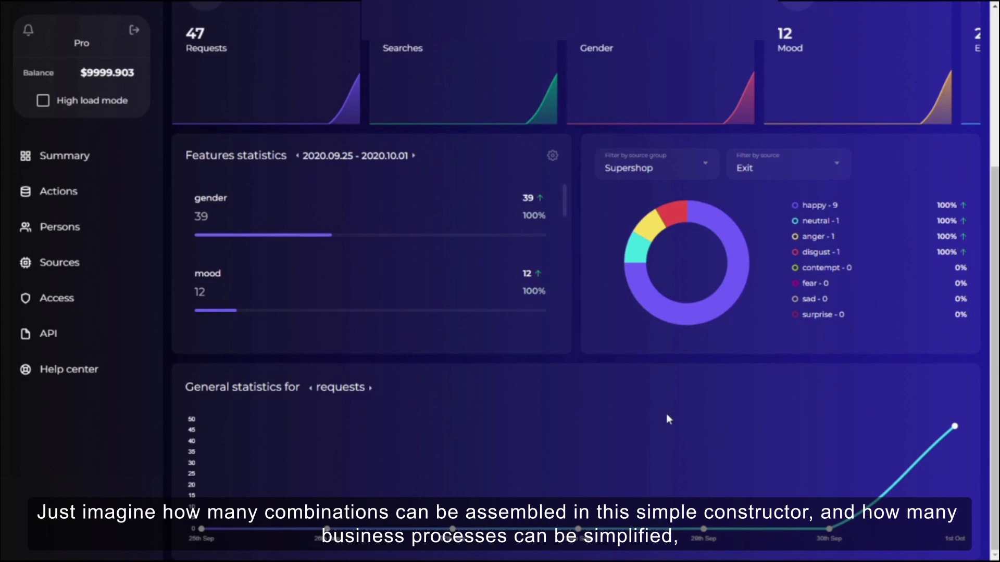
pyautogui.scroll(5, 669, 419)
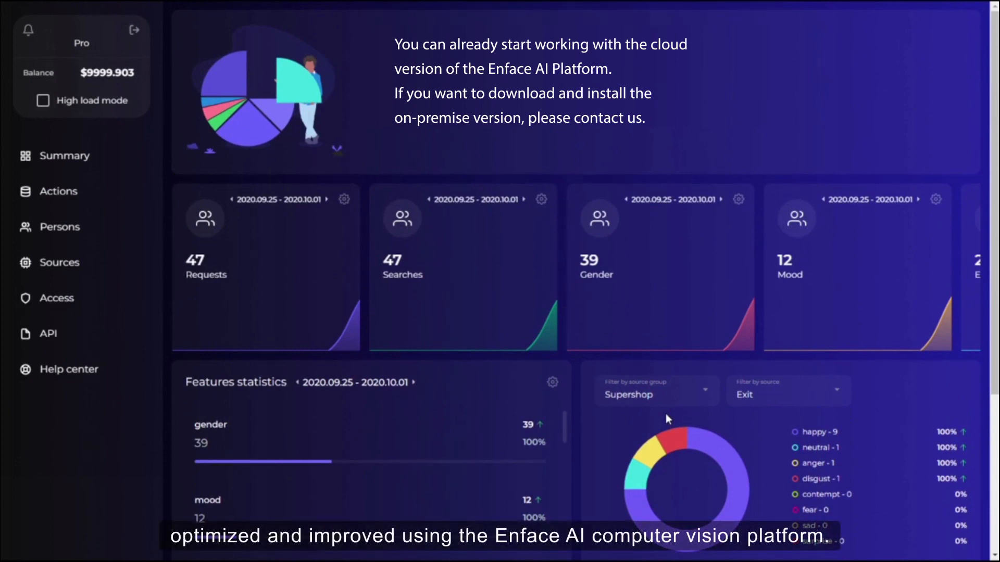